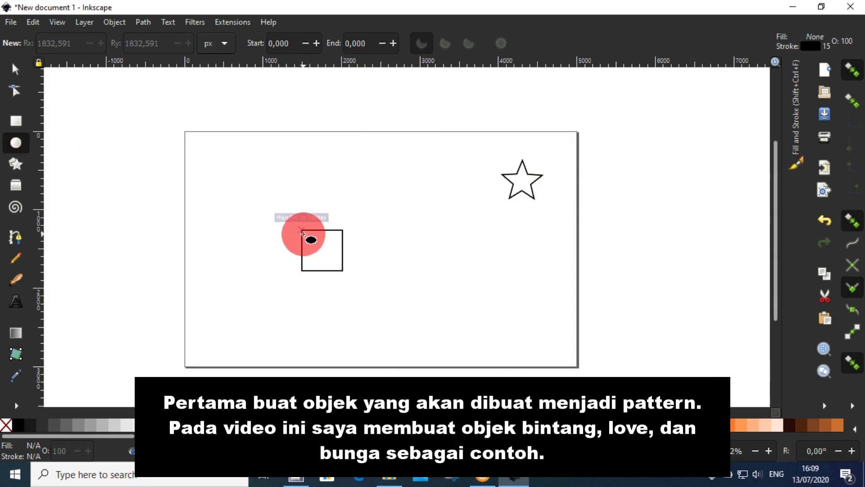
Draw a circle about 532 px wide fitting the square and position two copies centred on the square's top and right edges.
{"action": "left_click_drag", "start_coordinate": [306, 237], "coordinate": [344, 272]}
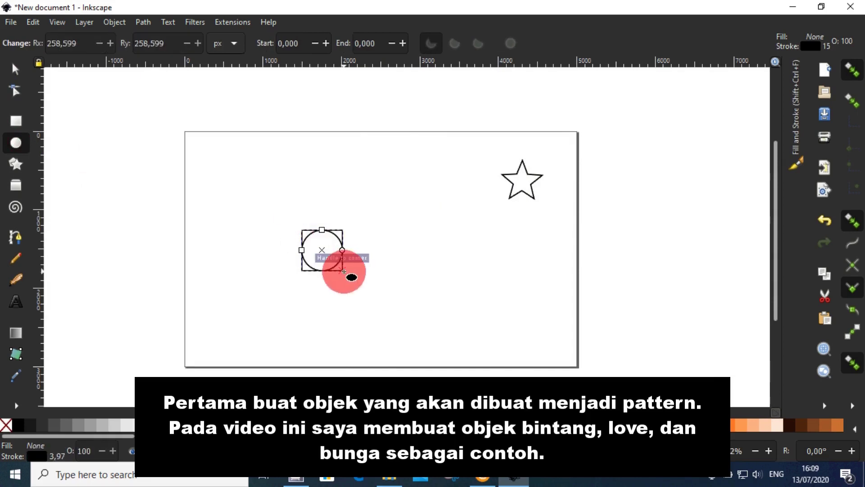
{"action": "left_click", "coordinate": [16, 70]}
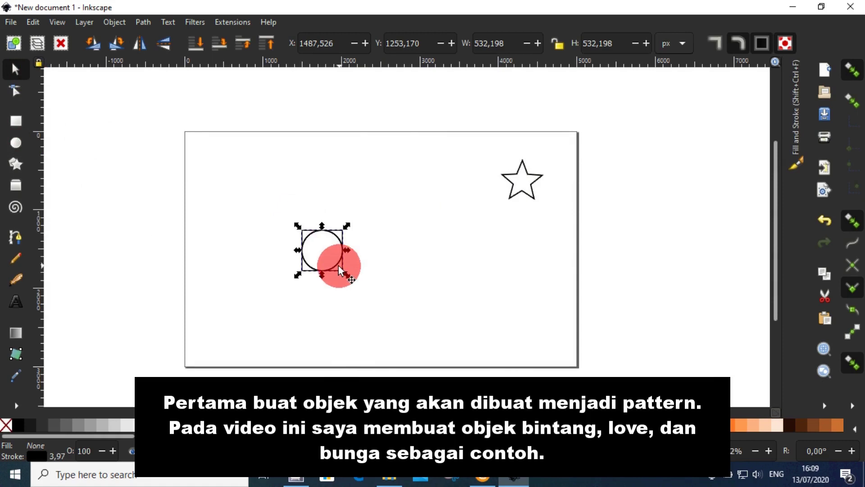
{"action": "left_click_drag", "start_coordinate": [337, 257], "coordinate": [347, 230]}
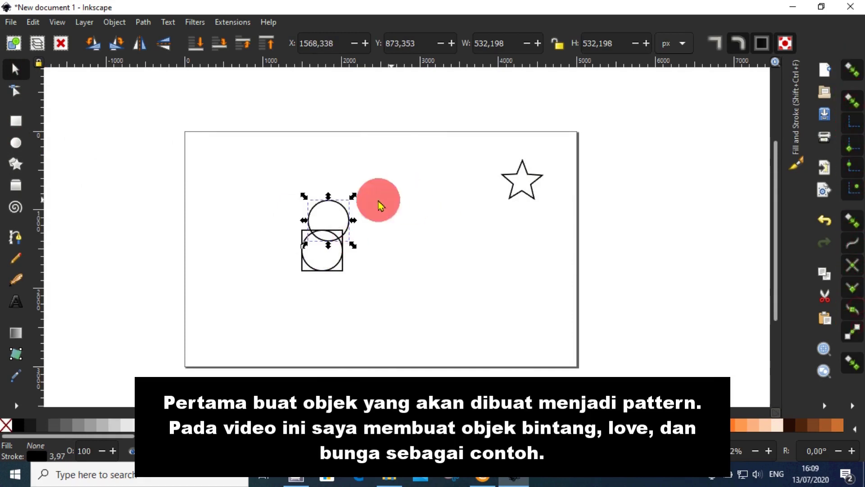
{"action": "left_click_drag", "start_coordinate": [333, 219], "coordinate": [358, 265]}
{"action": "left_click", "coordinate": [339, 261]}
Unite the square and the two overlapping circles into a single heart outline with Union.
{"action": "left_click_drag", "start_coordinate": [408, 297], "coordinate": [258, 183]}
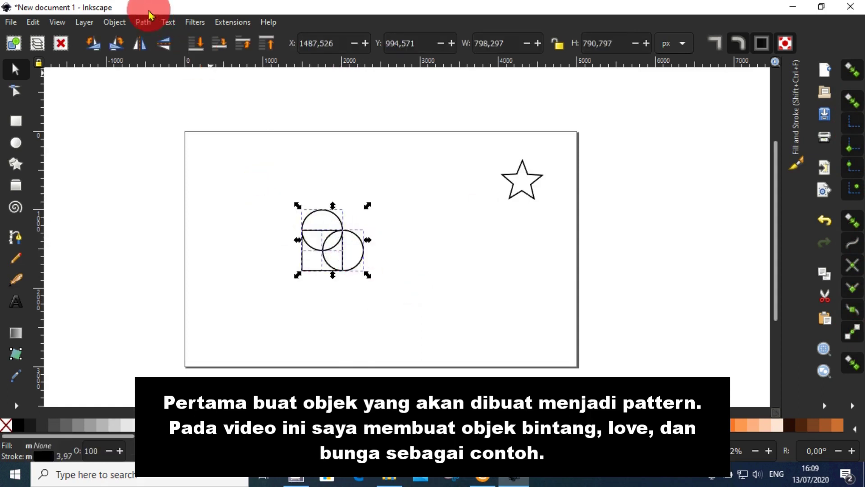
{"action": "left_click", "coordinate": [144, 28]}
{"action": "left_click", "coordinate": [168, 83]}
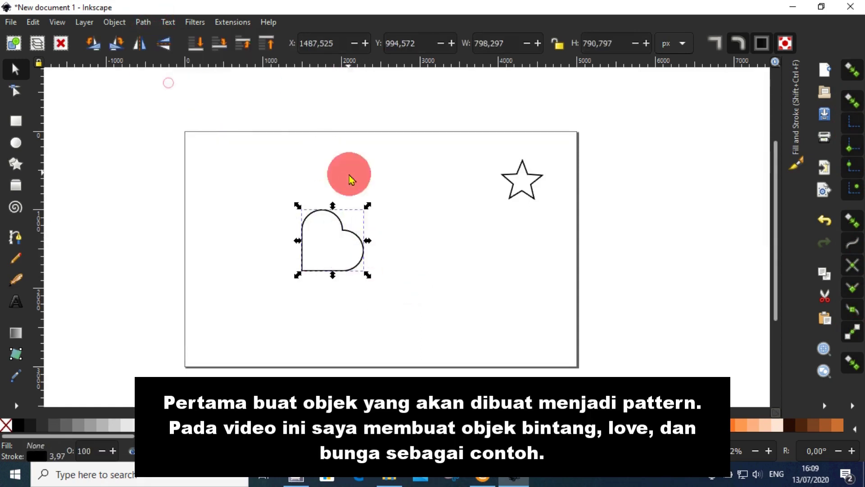
Rotate the heart so its point faces straight down and scale it down.
{"action": "left_click", "coordinate": [365, 234]}
{"action": "left_click_drag", "start_coordinate": [368, 207], "coordinate": [345, 194]}
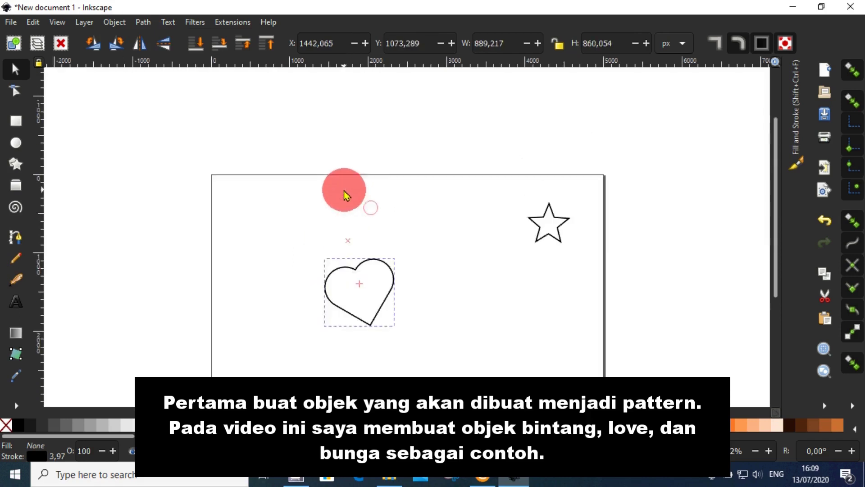
{"action": "scroll", "coordinate": [370, 187], "scroll_direction": "down", "scroll_amount": 1}
{"action": "left_click_drag", "start_coordinate": [422, 261], "coordinate": [379, 235]}
{"action": "scroll", "coordinate": [369, 220], "scroll_direction": "up", "scroll_amount": 1}
Place the heart directly beneath the star at a size of about 560 × 516 px.
{"action": "left_click_drag", "start_coordinate": [345, 208], "coordinate": [507, 252]}
{"action": "left_click_drag", "start_coordinate": [530, 188], "coordinate": [521, 215]}
{"action": "left_click", "coordinate": [485, 237]}
{"action": "left_click_drag", "start_coordinate": [495, 249], "coordinate": [499, 247]}
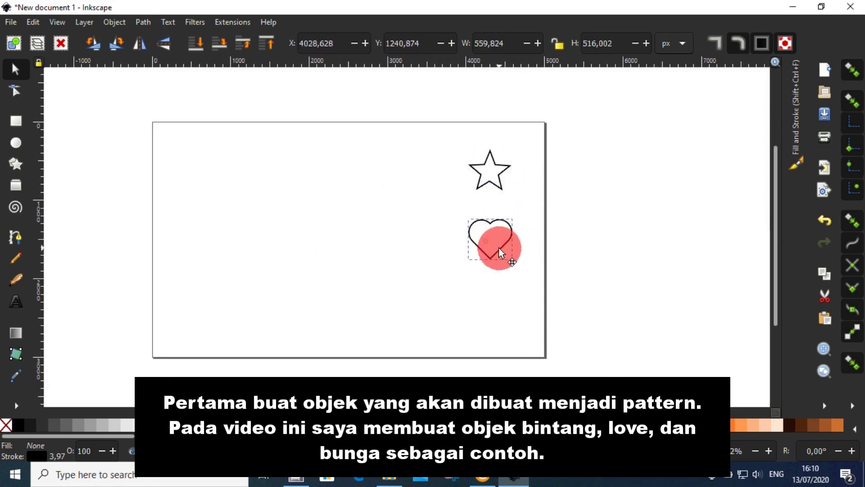
{"action": "left_click", "coordinate": [378, 250]}
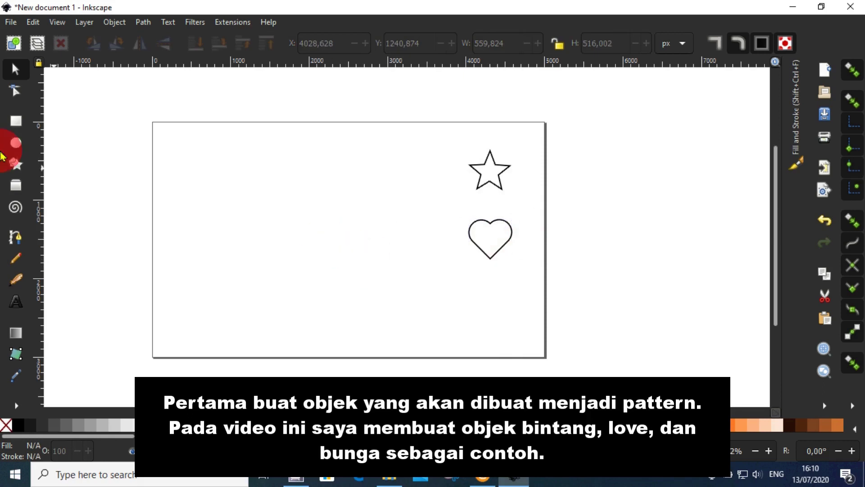
Draw a circle about 807 px wide and place a copy beside it, overlapping it by half its width.
{"action": "left_click", "coordinate": [16, 144]}
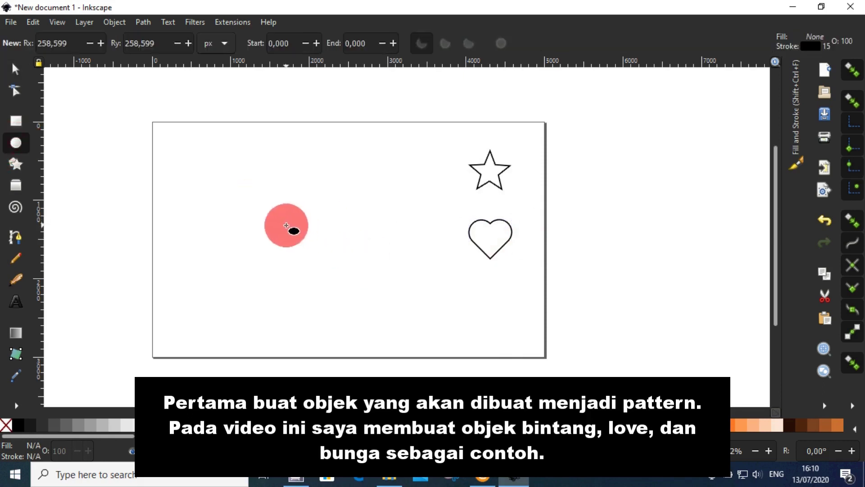
{"action": "left_click_drag", "start_coordinate": [287, 231], "coordinate": [317, 256]}
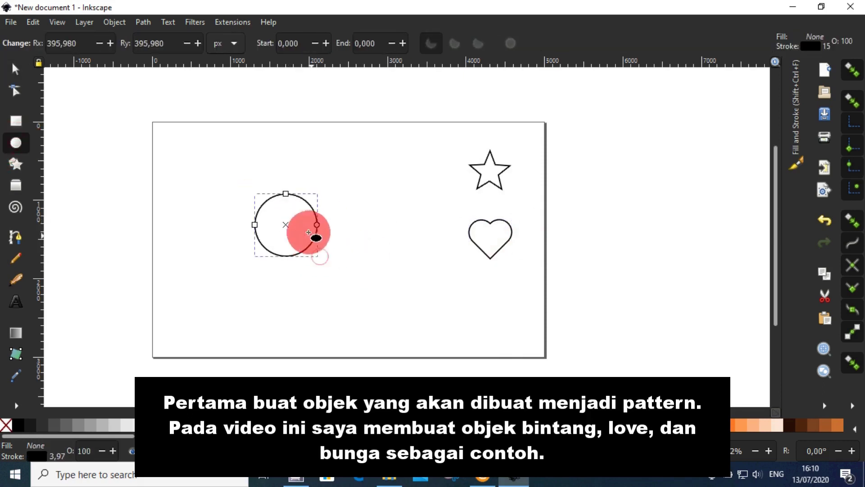
{"action": "left_click", "coordinate": [14, 68]}
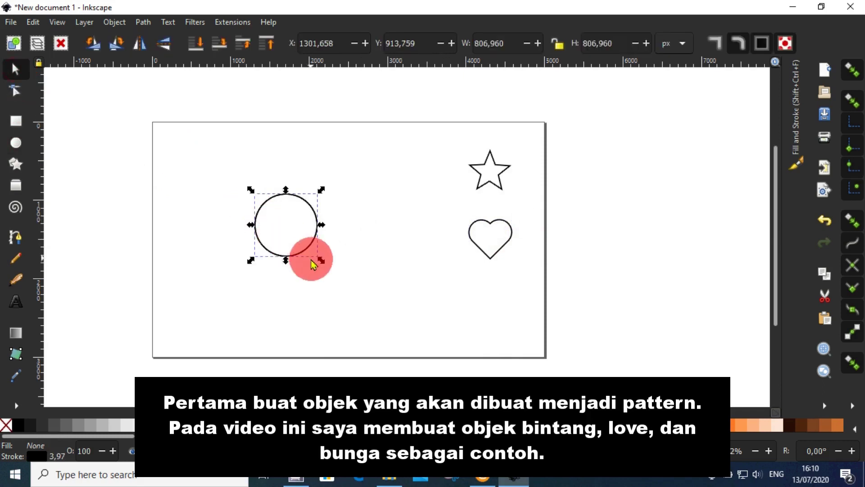
{"action": "left_click_drag", "start_coordinate": [328, 252], "coordinate": [329, 253]}
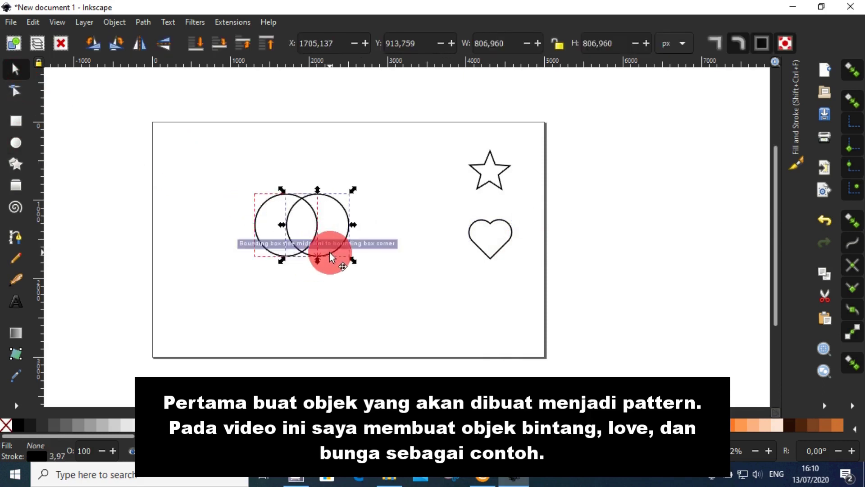
{"action": "left_click", "coordinate": [318, 298]}
{"action": "left_click_drag", "start_coordinate": [232, 175], "coordinate": [368, 287]}
{"action": "left_click", "coordinate": [143, 22]}
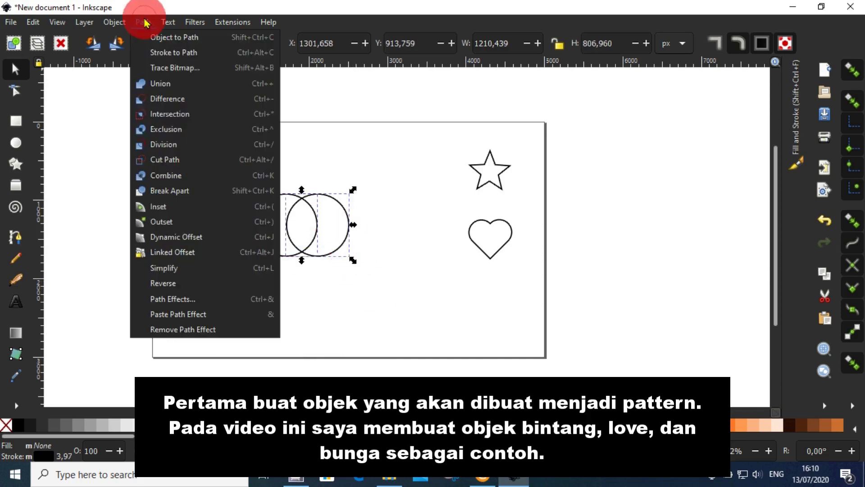
{"action": "left_click", "coordinate": [179, 85]}
{"action": "key", "text": "ctrl+z"}
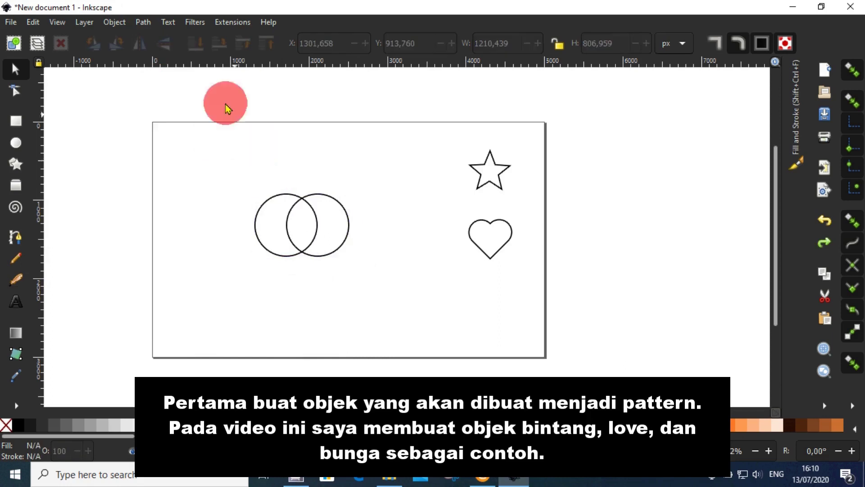
Intersect the two overlapping circles into a petal shape and narrow it to about 316 px wide.
{"action": "left_click_drag", "start_coordinate": [236, 170], "coordinate": [381, 290]}
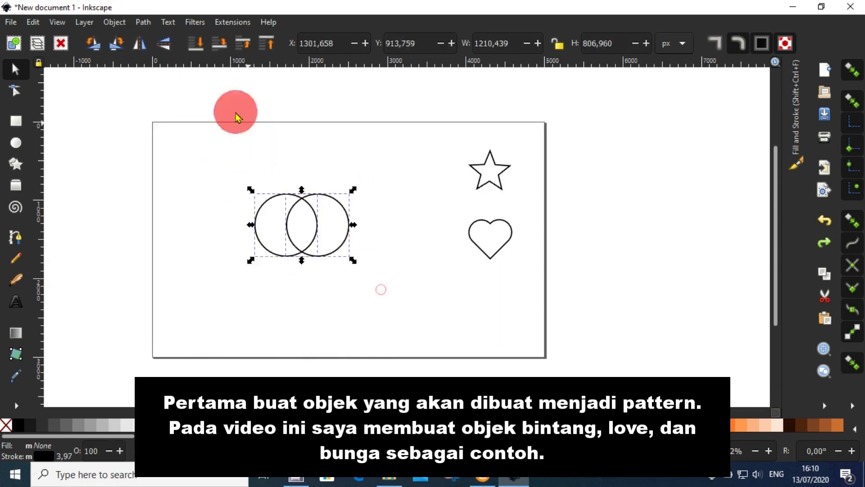
{"action": "left_click", "coordinate": [138, 22]}
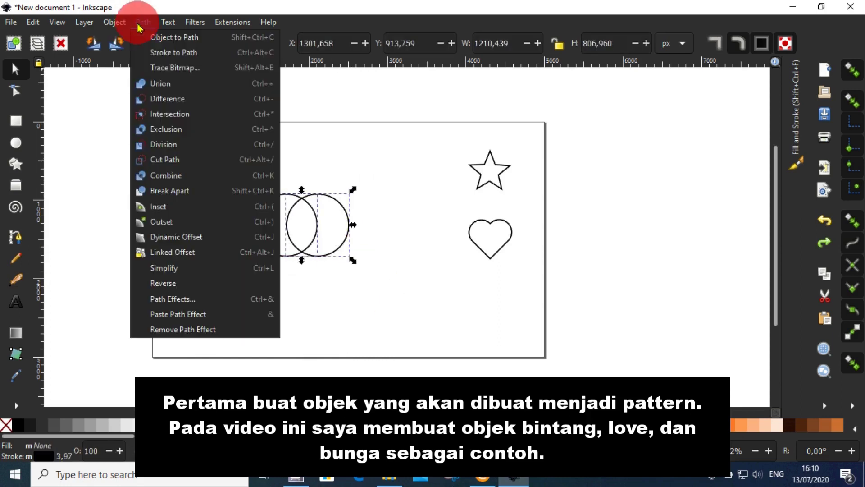
{"action": "left_click", "coordinate": [166, 115]}
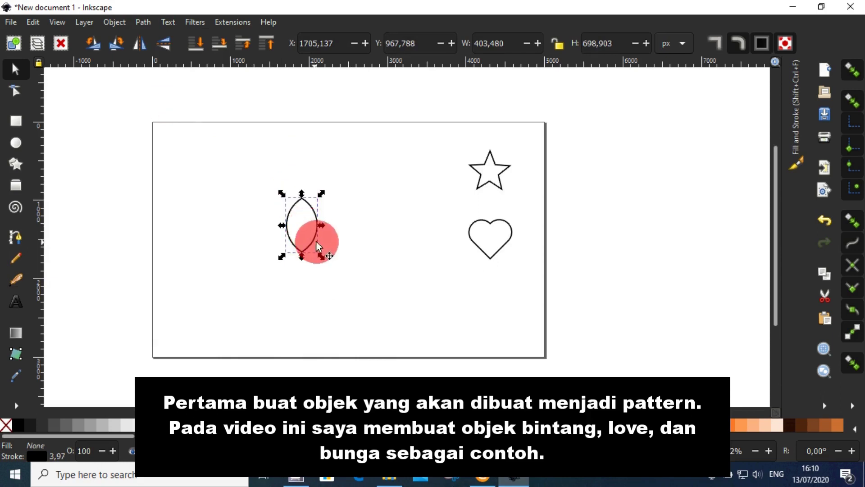
{"action": "left_click_drag", "start_coordinate": [322, 230], "coordinate": [316, 230]}
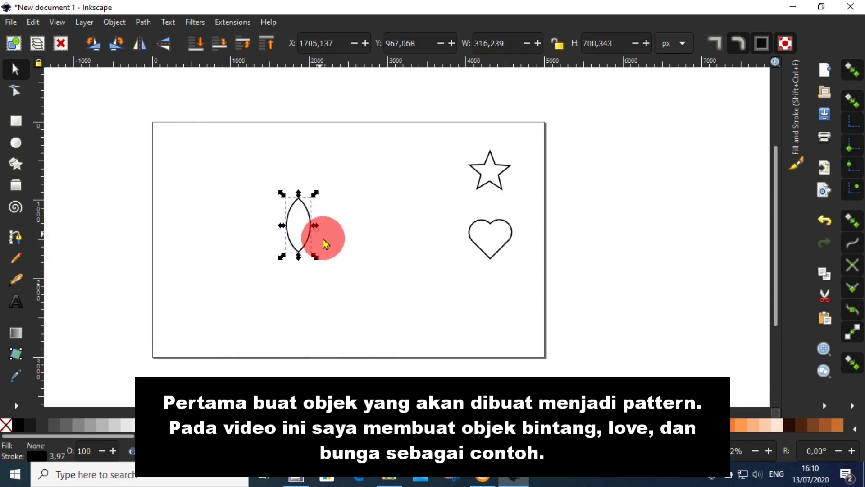
{"action": "left_click", "coordinate": [336, 252]}
{"action": "left_click", "coordinate": [305, 237]}
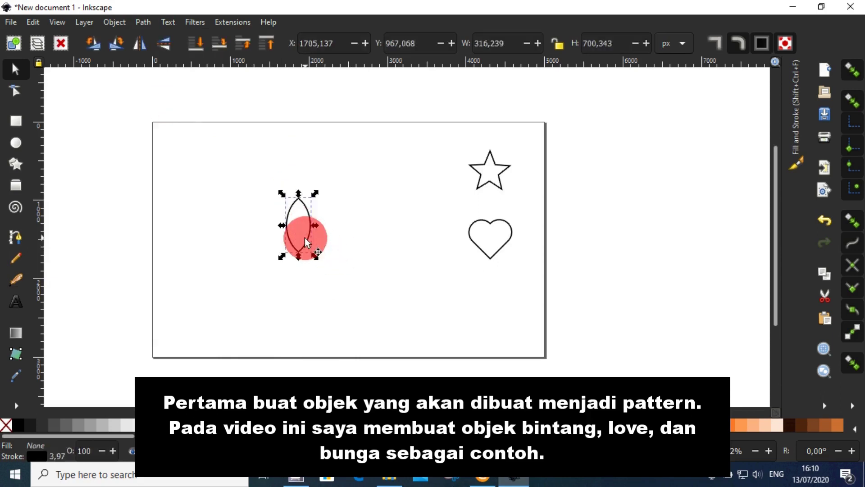
Place a copy of the petal tip to tip below it and add a copy of the pair rotated 90° to form a cross.
{"action": "left_click_drag", "start_coordinate": [306, 242], "coordinate": [318, 309]}
{"action": "left_click", "coordinate": [309, 224], "text": "shift"}
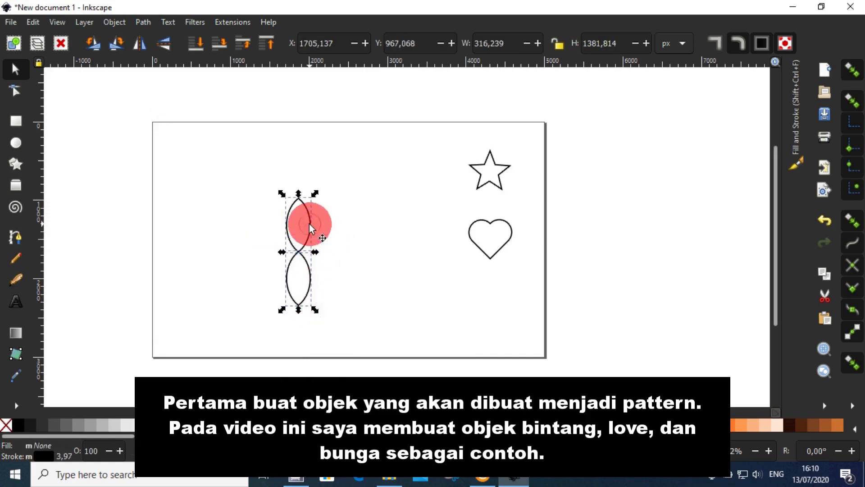
{"action": "left_click", "coordinate": [309, 224]}
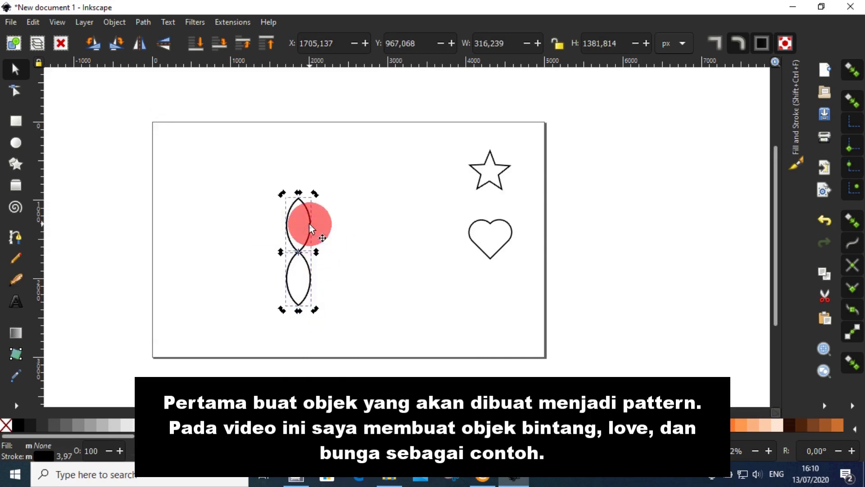
{"action": "left_click_drag", "start_coordinate": [315, 194], "coordinate": [366, 260]}
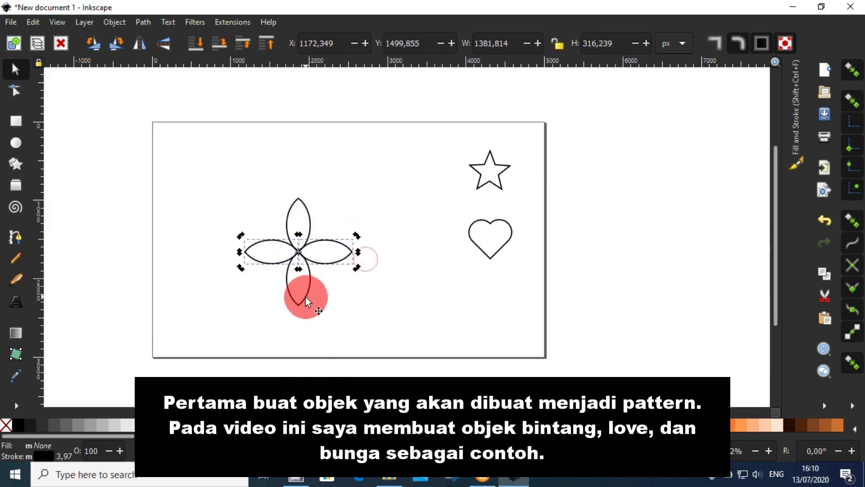
Add a copy of the four-petal cross rotated 45° about its centre to make an eight-petal flower.
{"action": "left_click", "coordinate": [306, 297], "text": "shift"}
{"action": "left_click", "coordinate": [309, 220], "text": "shift"}
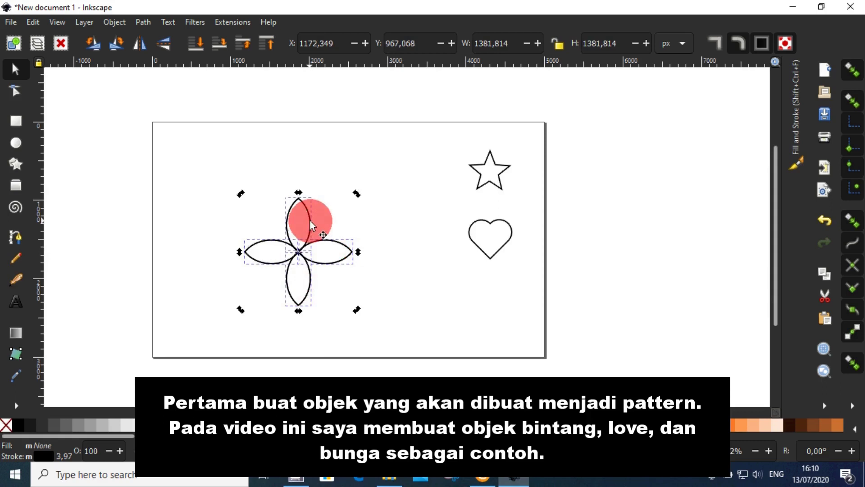
{"action": "left_click_drag", "start_coordinate": [356, 195], "coordinate": [385, 248]}
{"action": "left_click", "coordinate": [374, 247]}
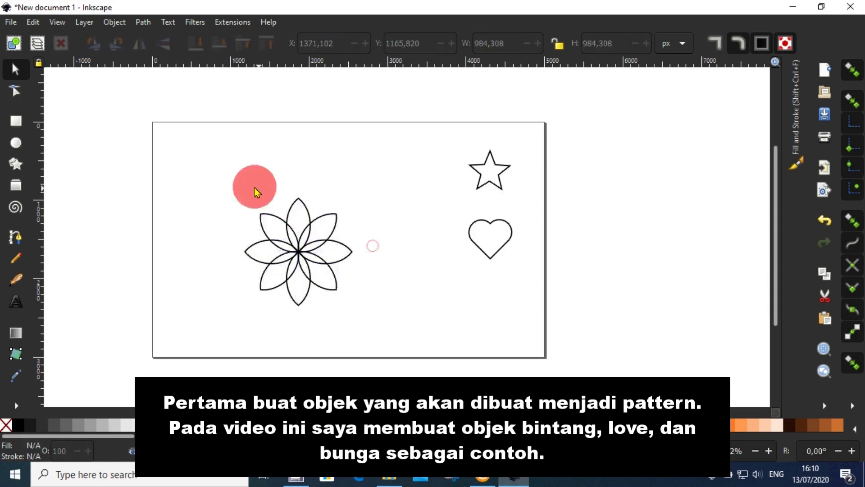
Unite the eight petals into one flower outline and place it beneath the heart, shrunk to about 541 px wide.
{"action": "left_click_drag", "start_coordinate": [198, 162], "coordinate": [403, 336]}
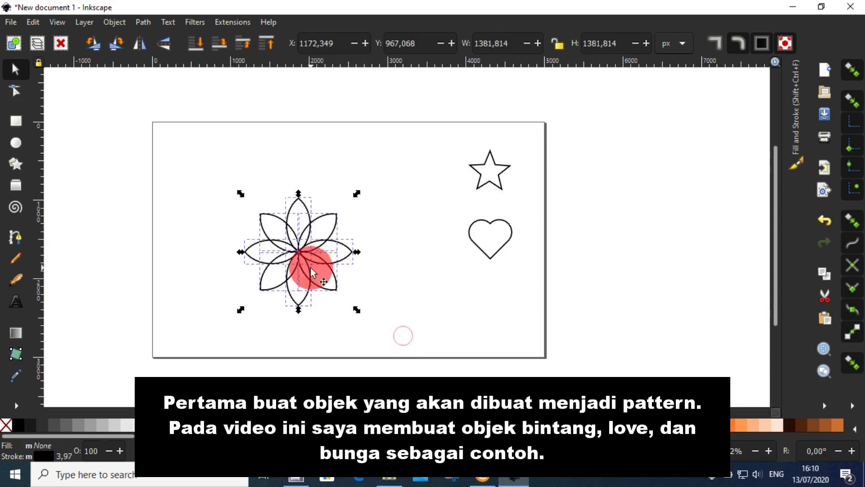
{"action": "left_click", "coordinate": [144, 20]}
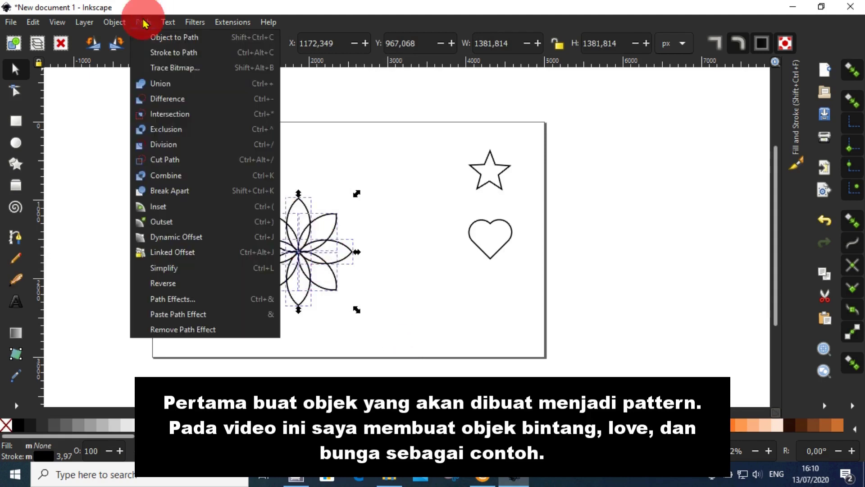
{"action": "left_click", "coordinate": [164, 83]}
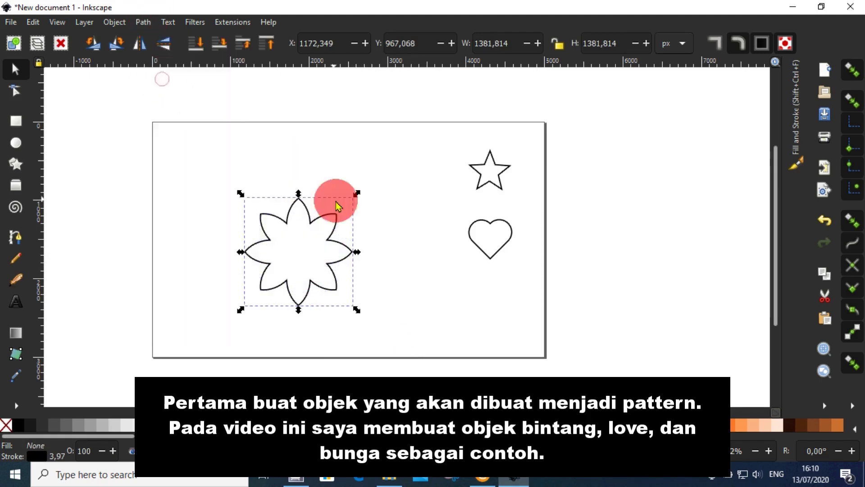
{"action": "left_click_drag", "start_coordinate": [356, 194], "coordinate": [306, 239]}
{"action": "left_click_drag", "start_coordinate": [295, 270], "coordinate": [507, 301]}
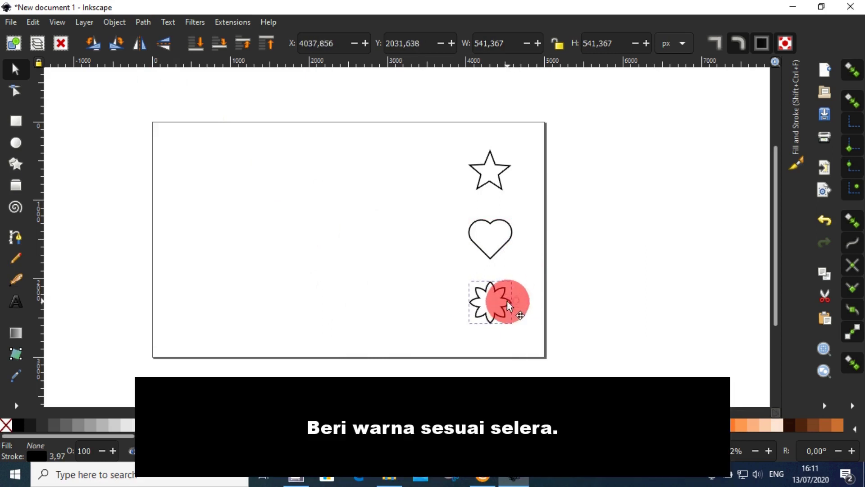
Fill the star with yellow, the heart with red and the flower with magenta.
{"action": "left_click", "coordinate": [498, 178]}
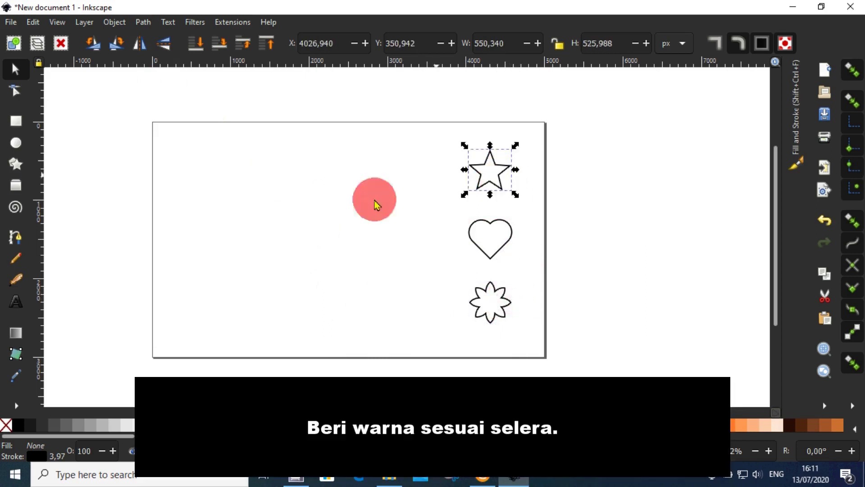
{"action": "left_click_drag", "start_coordinate": [223, 425], "coordinate": [483, 257]}
{"action": "left_click", "coordinate": [223, 425]}
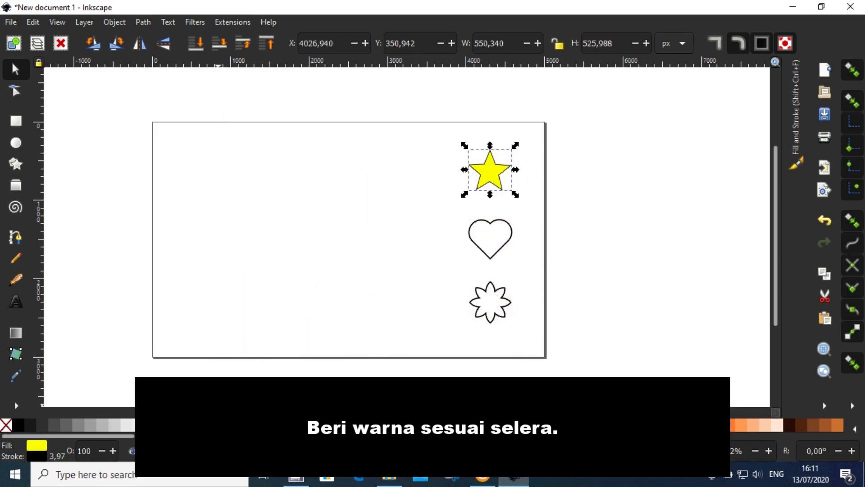
{"action": "left_click", "coordinate": [498, 255]}
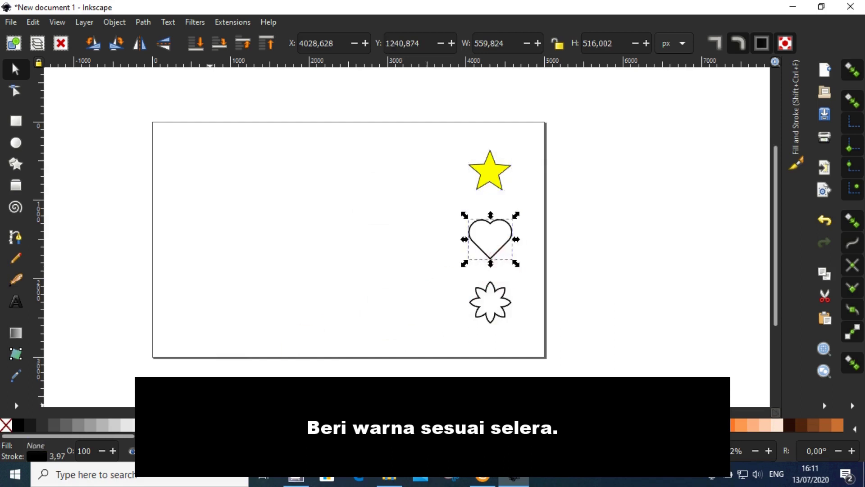
{"action": "left_click", "coordinate": [505, 317]}
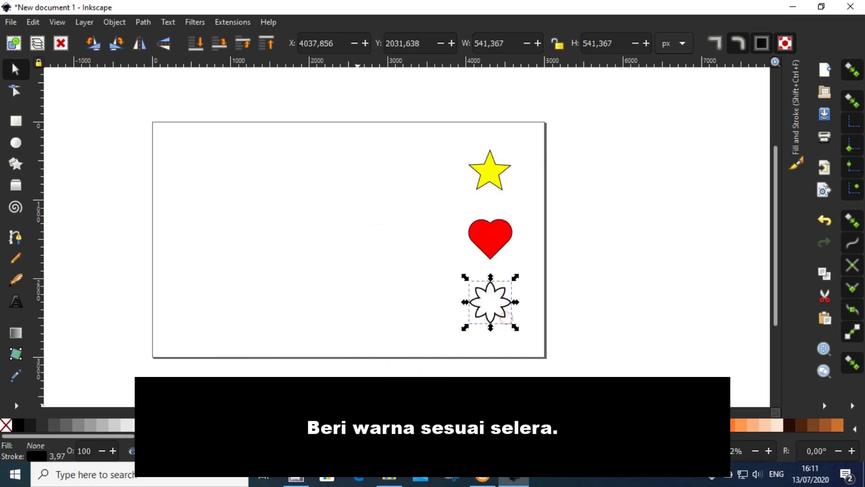
{"action": "left_click", "coordinate": [422, 285]}
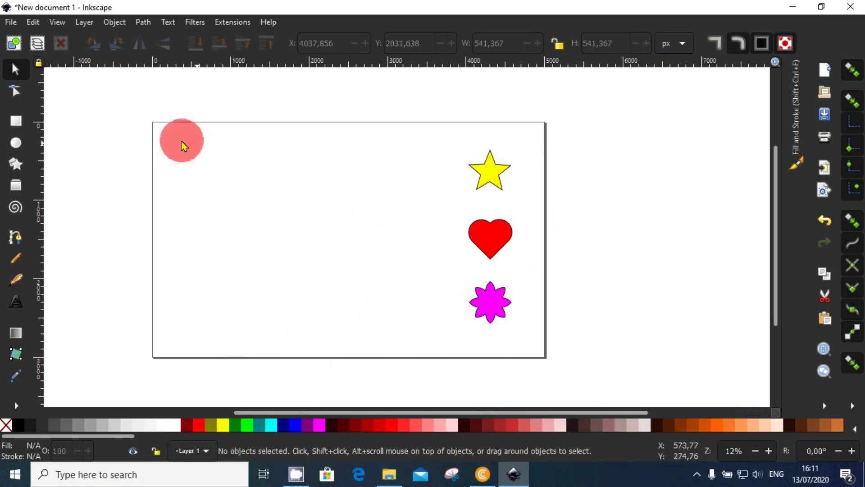
Draw a square about 2294 px wide in the empty area of the page to the left of the three shapes.
{"action": "left_click", "coordinate": [24, 120]}
{"action": "left_click", "coordinate": [24, 121]}
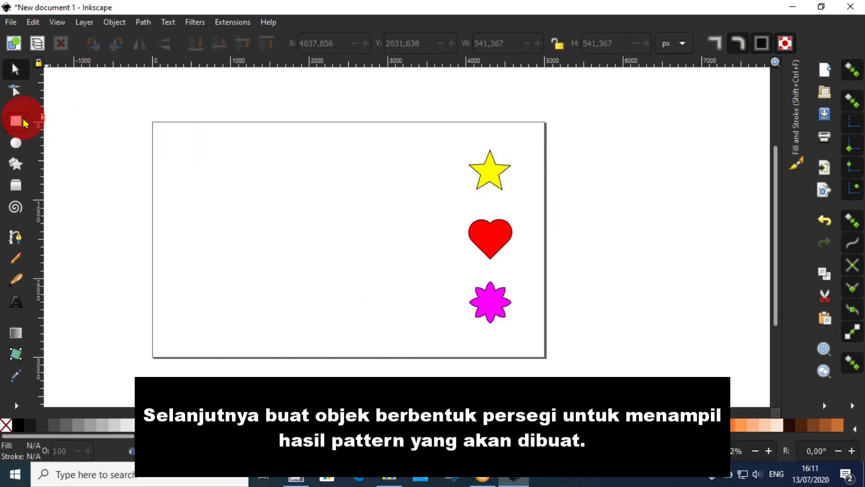
{"action": "left_click_drag", "start_coordinate": [175, 155], "coordinate": [402, 334]}
{"action": "key", "text": "s"}
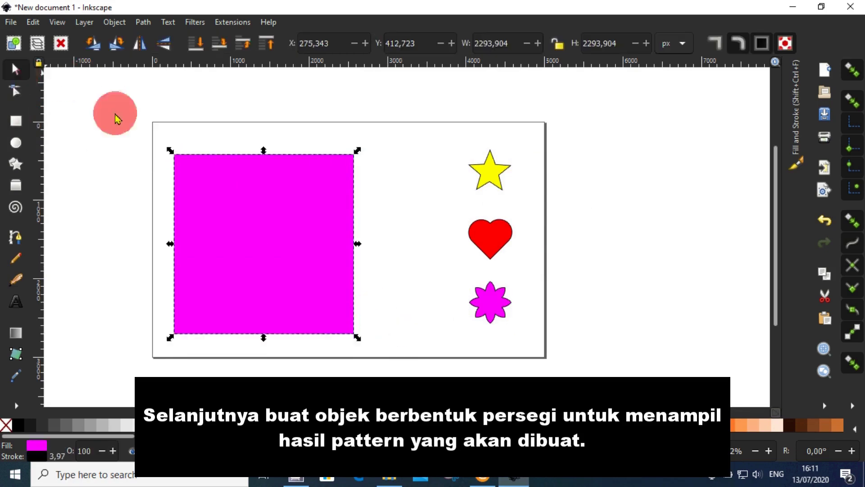
Enlarge the square to about 2496 px wide and reposition it on the page beside the three shapes.
{"action": "left_click_drag", "start_coordinate": [266, 212], "coordinate": [274, 214]}
{"action": "left_click_drag", "start_coordinate": [374, 152], "coordinate": [390, 136]}
{"action": "left_click_drag", "start_coordinate": [335, 206], "coordinate": [336, 220]}
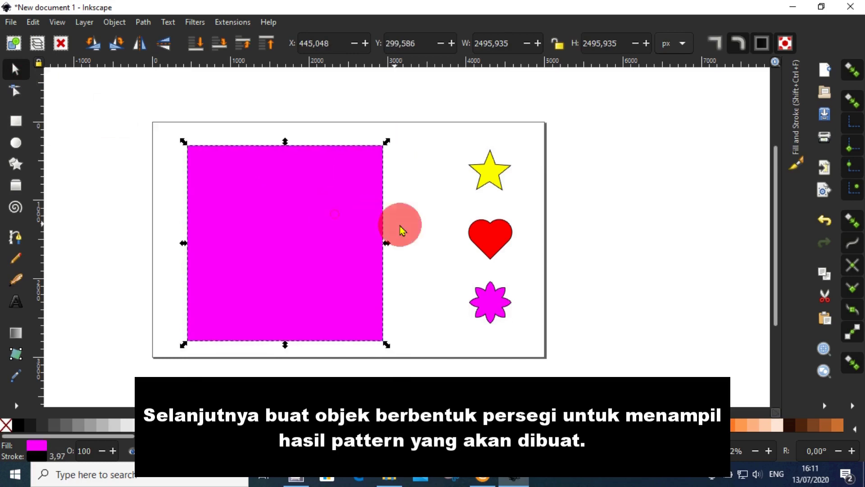
{"action": "left_click", "coordinate": [439, 236]}
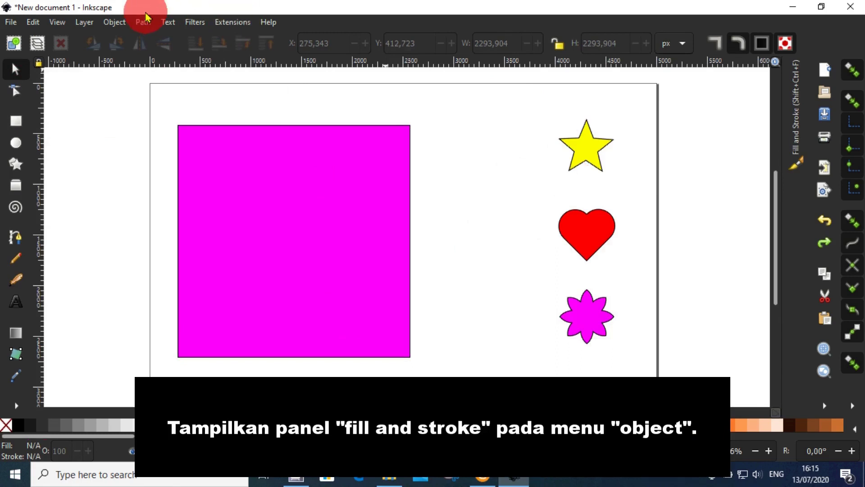
Show the Fill and Stroke settings and move the square horizontally toward the shapes, to an X position of about 550 px.
{"action": "left_click", "coordinate": [138, 25]}
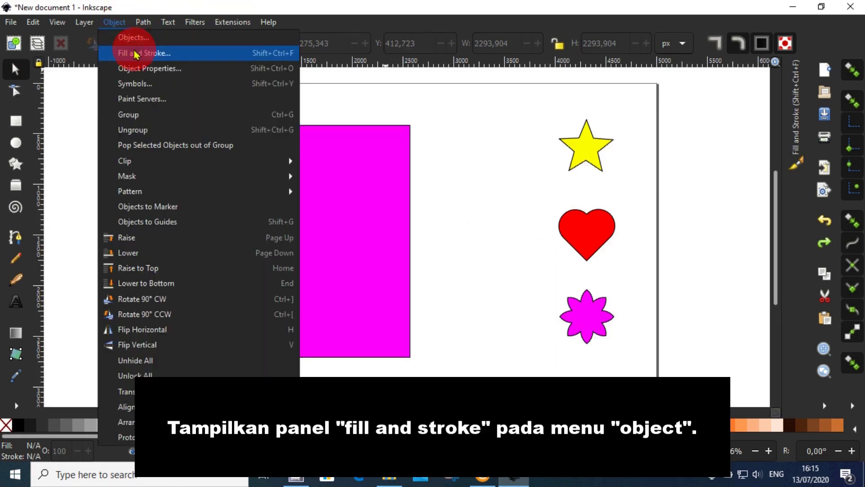
{"action": "left_click", "coordinate": [134, 54]}
{"action": "left_click_drag", "start_coordinate": [460, 196], "coordinate": [328, 201]}
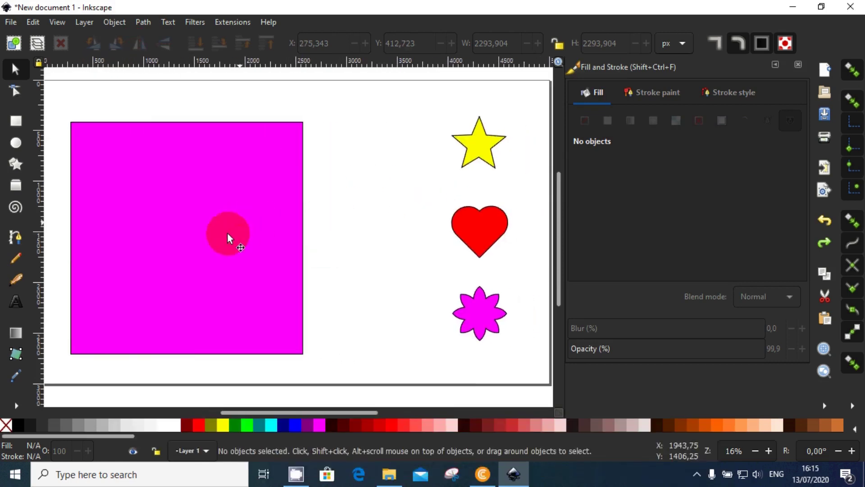
{"action": "left_click_drag", "start_coordinate": [228, 234], "coordinate": [265, 233]}
{"action": "left_click", "coordinate": [395, 242]}
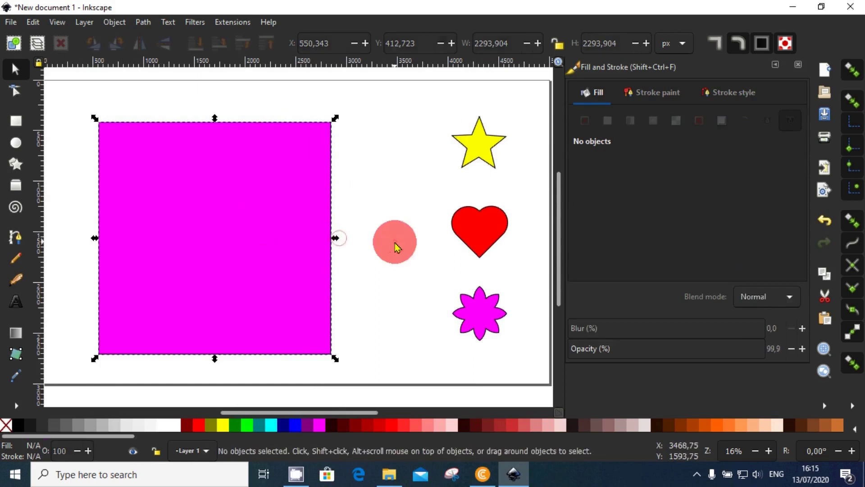
Convert the yellow star into a pattern and look it up among the available pattern fills.
{"action": "left_click", "coordinate": [481, 160]}
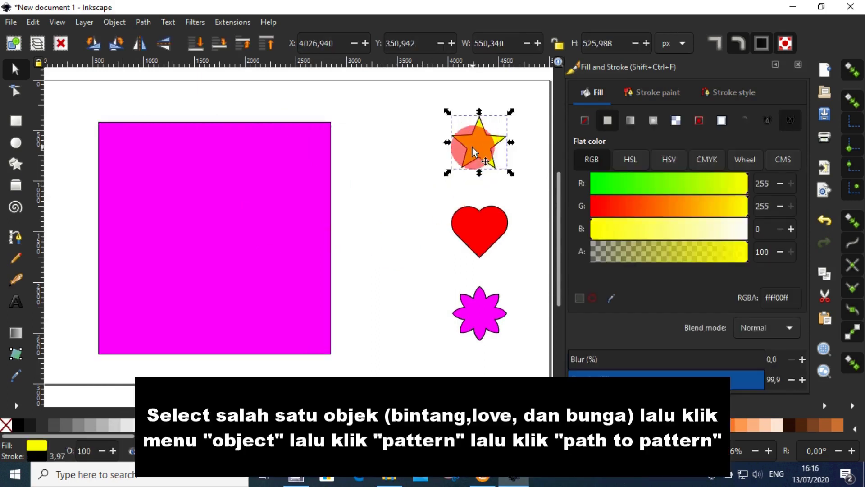
{"action": "left_click", "coordinate": [142, 23]}
{"action": "mouse_move", "coordinate": [131, 23]}
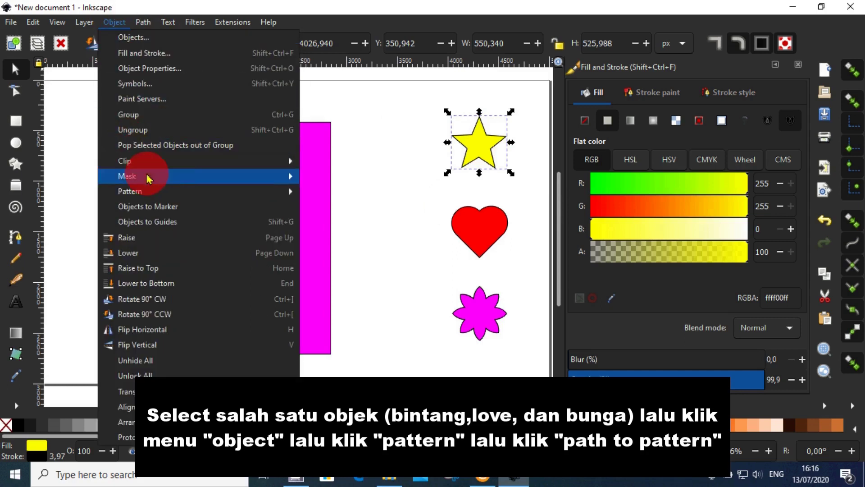
{"action": "mouse_move", "coordinate": [158, 196]}
{"action": "left_click", "coordinate": [334, 190]}
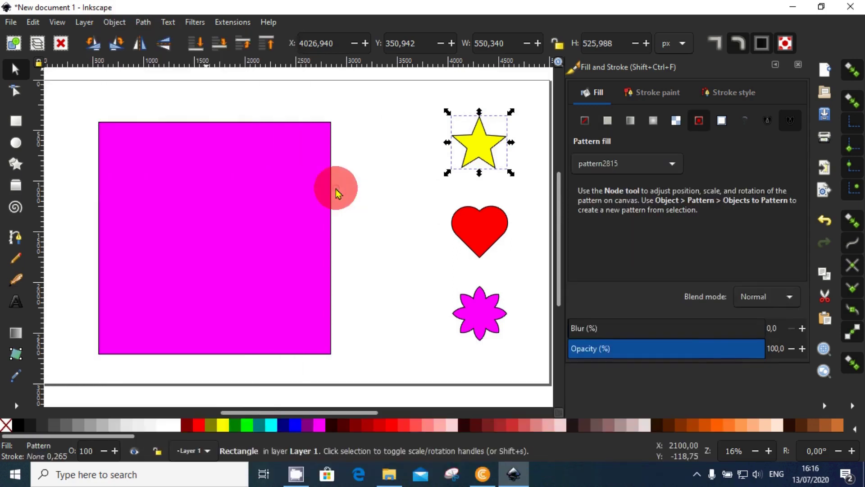
{"action": "left_click", "coordinate": [672, 165]}
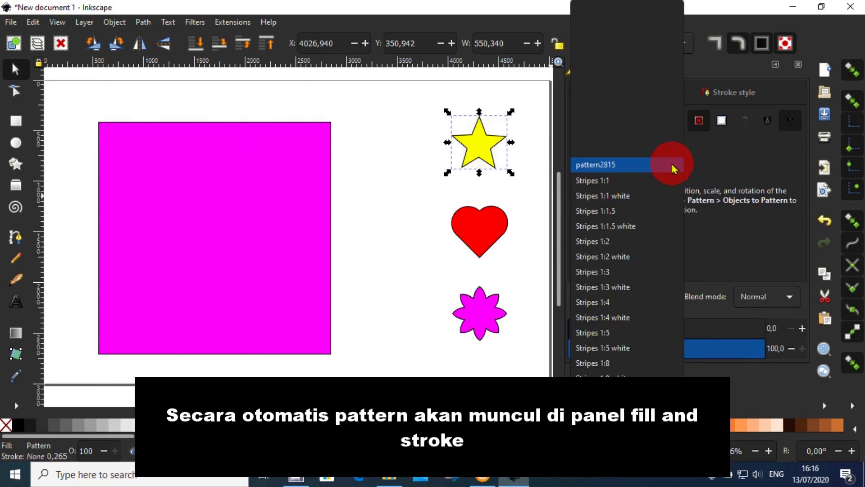
{"action": "left_click", "coordinate": [605, 168]}
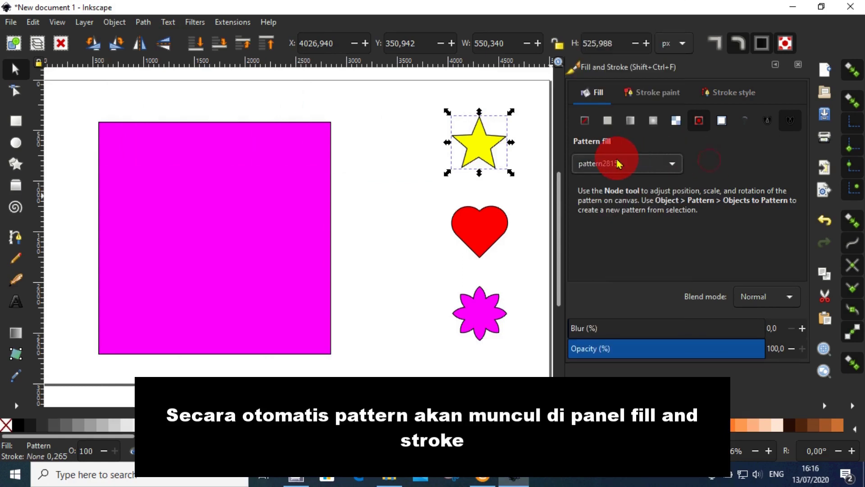
{"action": "left_click", "coordinate": [384, 189]}
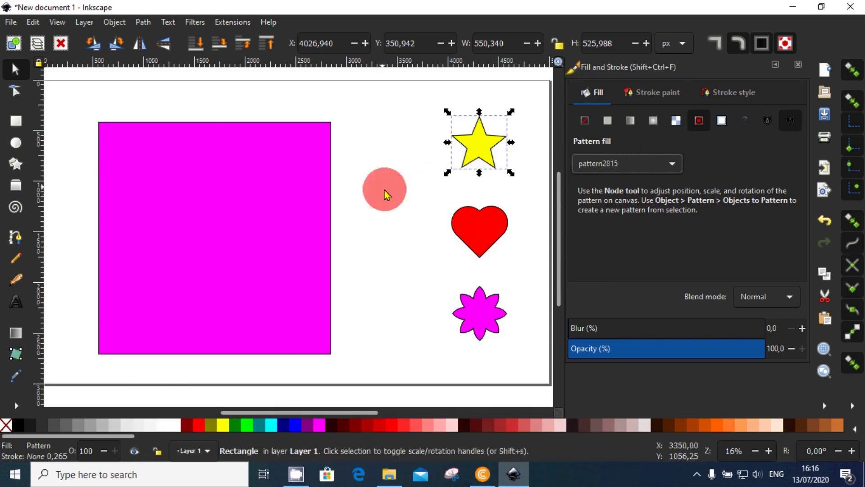
Fill the magenta square with the star pattern, pattern2815.
{"action": "left_click", "coordinate": [263, 198]}
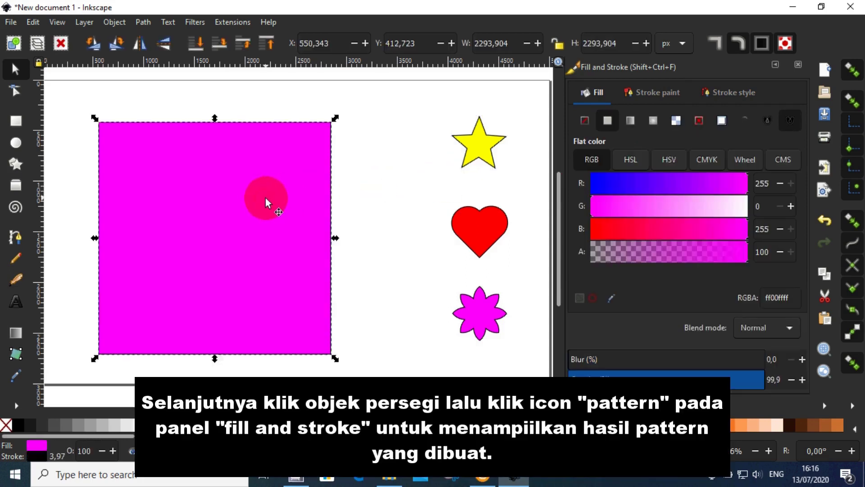
{"action": "left_click", "coordinate": [689, 129]}
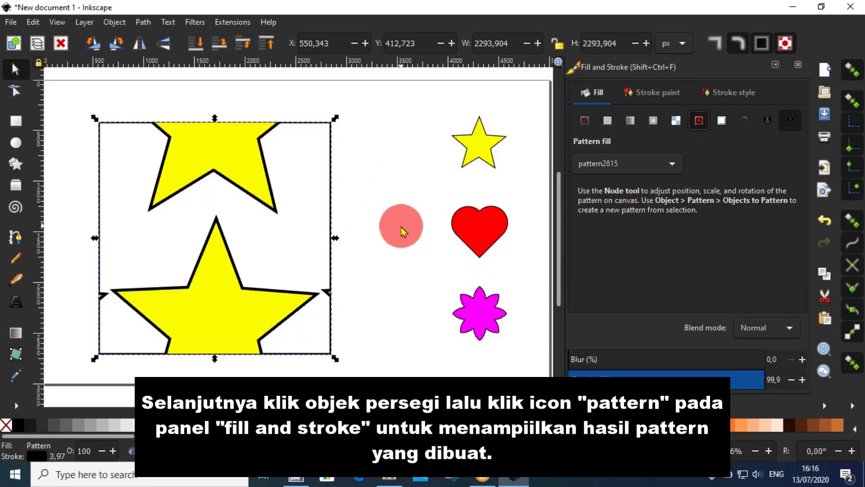
{"action": "scroll", "coordinate": [400, 228], "scroll_direction": "down", "scroll_amount": 4}
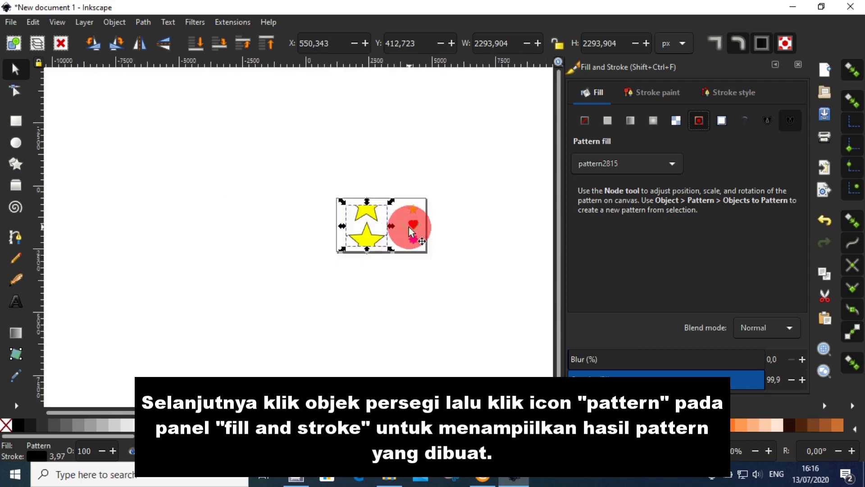
{"action": "scroll", "coordinate": [410, 226], "scroll_direction": "up", "scroll_amount": 4}
With the Node tool, move the star pattern's origin from far outside the page to the edge of the square.
{"action": "left_click", "coordinate": [8, 89]}
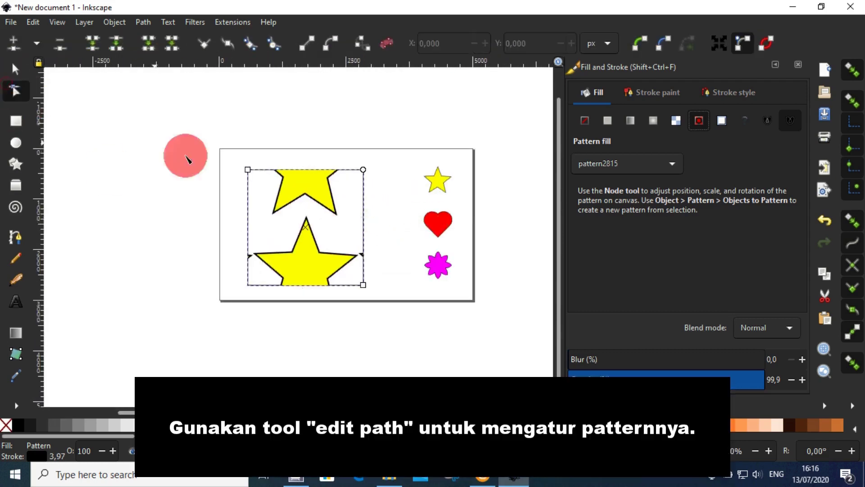
{"action": "scroll", "coordinate": [365, 232], "scroll_direction": "down", "scroll_amount": 5}
{"action": "scroll", "coordinate": [439, 244], "scroll_direction": "up", "scroll_amount": 1}
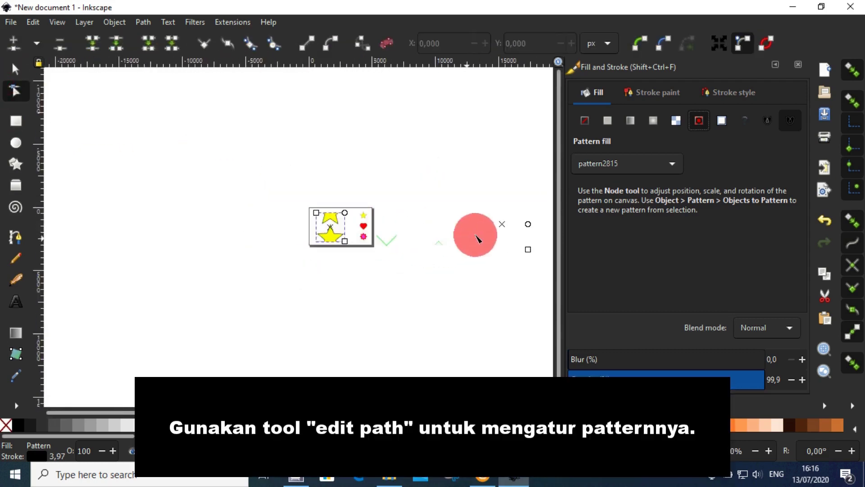
{"action": "left_click_drag", "start_coordinate": [502, 227], "coordinate": [379, 257]}
{"action": "left_click", "coordinate": [419, 244]}
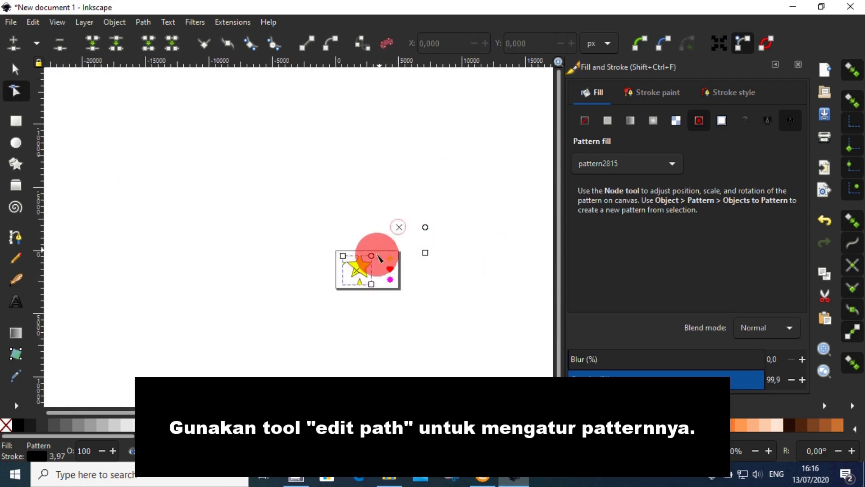
{"action": "scroll", "coordinate": [373, 267], "scroll_direction": "up", "scroll_amount": 4, "text": "ctrl"}
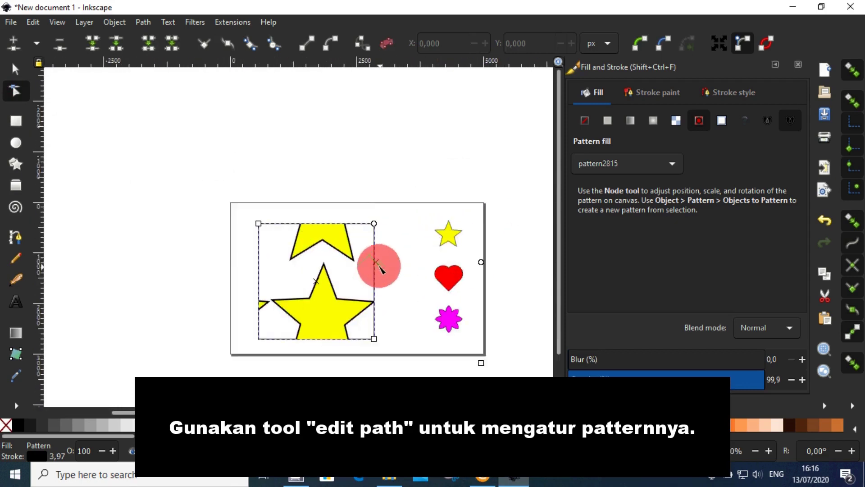
Move the star pattern's origin above the square and scale the pattern down to about five stars across.
{"action": "left_click_drag", "start_coordinate": [376, 264], "coordinate": [299, 191]}
{"action": "left_click_drag", "start_coordinate": [404, 290], "coordinate": [315, 205]}
{"action": "scroll", "coordinate": [334, 228], "scroll_direction": "down", "scroll_amount": 2}
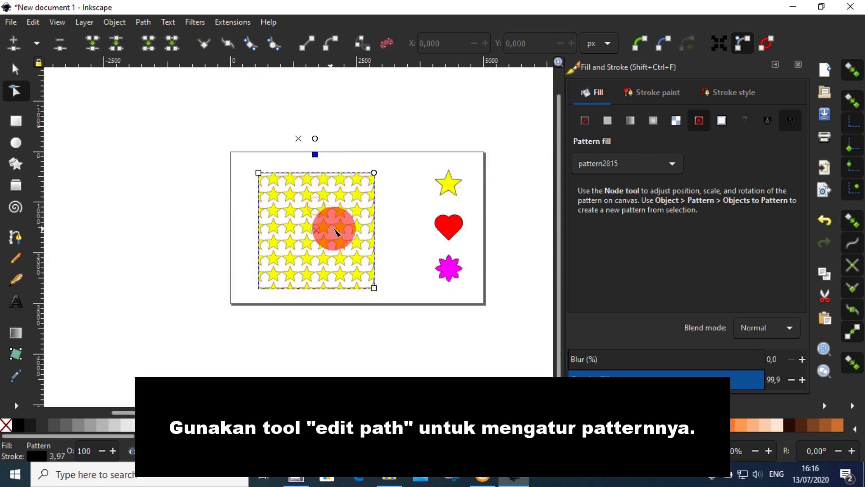
{"action": "scroll", "coordinate": [361, 208], "scroll_direction": "up", "scroll_amount": 1}
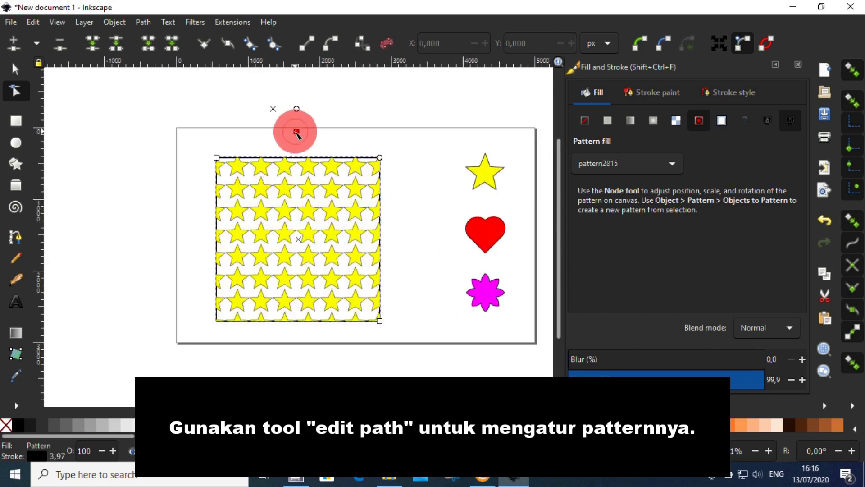
{"action": "mouse_move", "coordinate": [296, 132]}
{"action": "left_mouse_down"}
{"action": "mouse_move", "coordinate": [310, 141]}
{"action": "mouse_move", "coordinate": [303, 138]}
{"action": "left_mouse_up"}
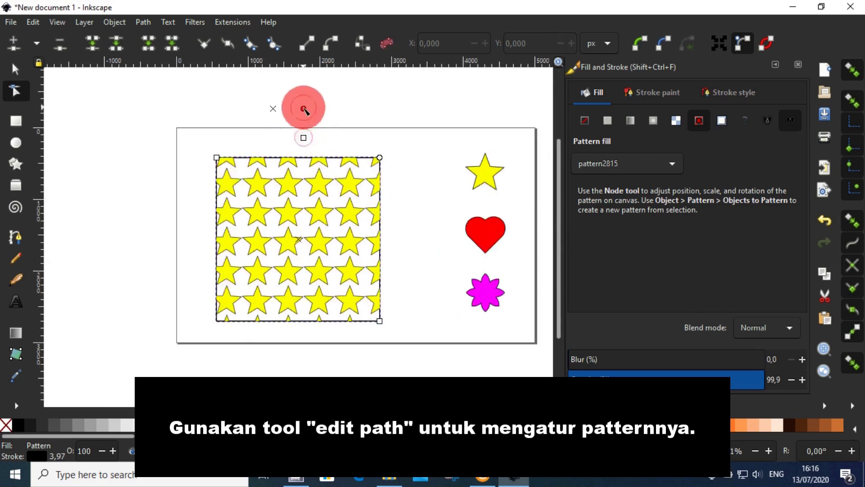
Try tilting the star pattern counter-clockwise inside the square with its rotation handle.
{"action": "mouse_move", "coordinate": [303, 108]}
{"action": "left_mouse_down"}
{"action": "mouse_move", "coordinate": [280, 137]}
{"action": "mouse_move", "coordinate": [302, 126]}
{"action": "mouse_move", "coordinate": [301, 93]}
{"action": "left_mouse_up"}
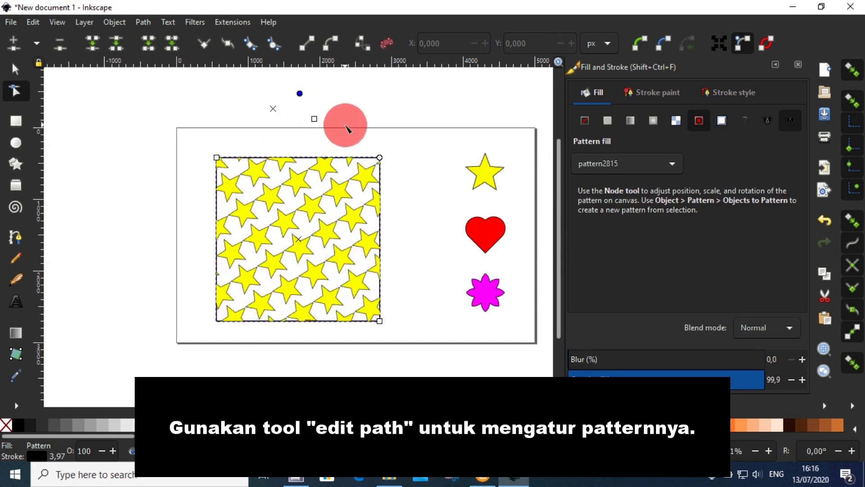
{"action": "left_click", "coordinate": [418, 198]}
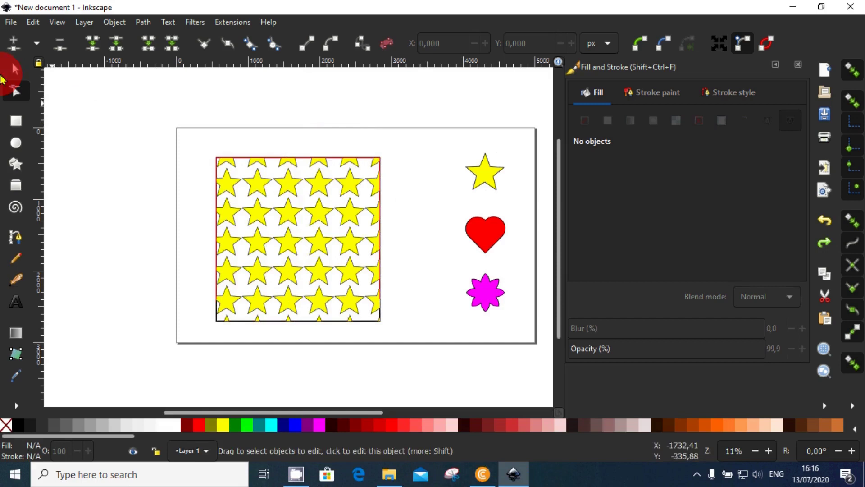
Convert the red heart into a pattern.
{"action": "left_click", "coordinate": [5, 74]}
{"action": "left_click", "coordinate": [481, 235]}
{"action": "left_click", "coordinate": [480, 231]}
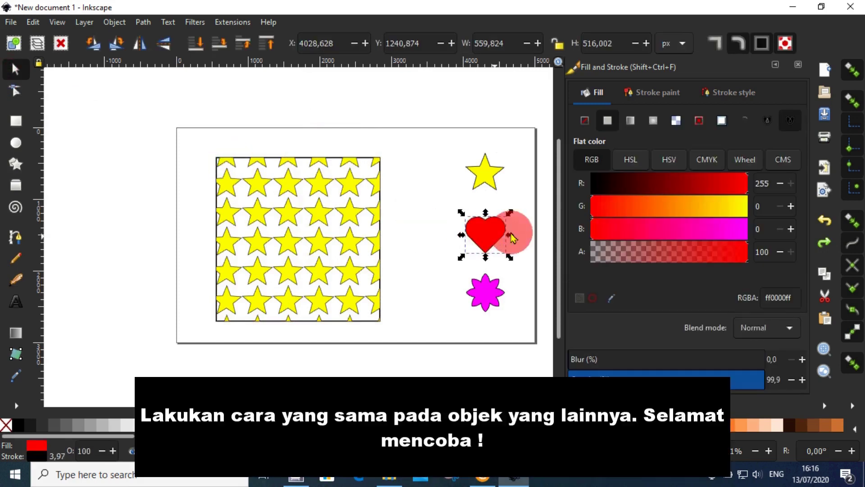
{"action": "left_click", "coordinate": [143, 22]}
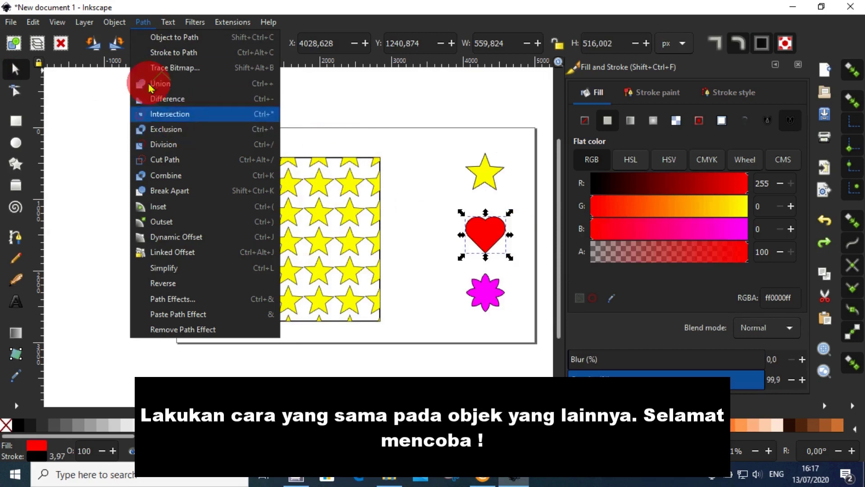
{"action": "left_click", "coordinate": [115, 22]}
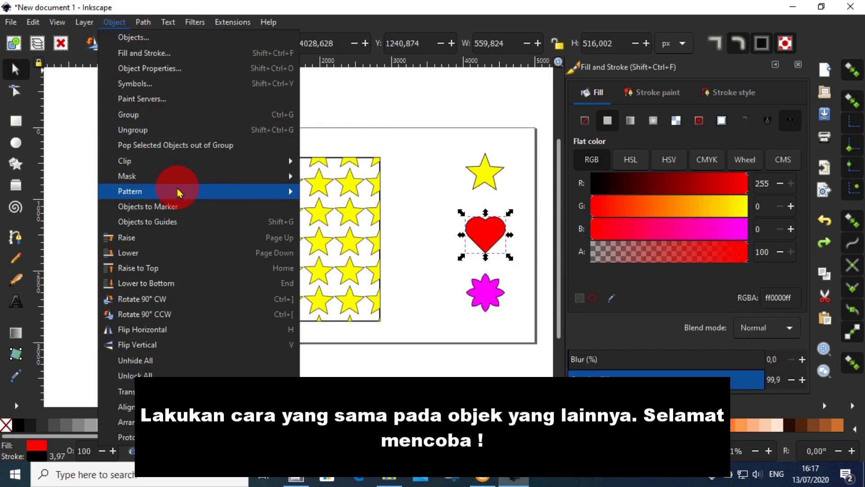
{"action": "mouse_move", "coordinate": [182, 193]}
{"action": "left_click", "coordinate": [324, 193]}
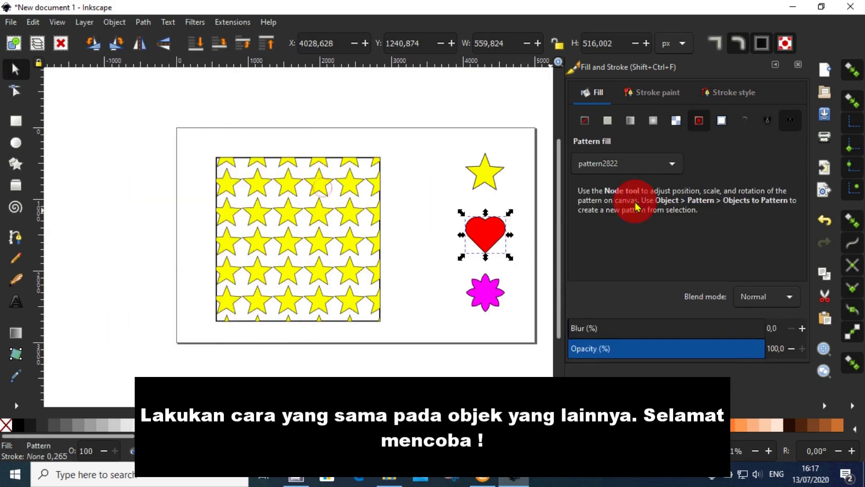
Change the square's pattern fill to the heart pattern, pattern2822.
{"action": "left_click", "coordinate": [344, 241]}
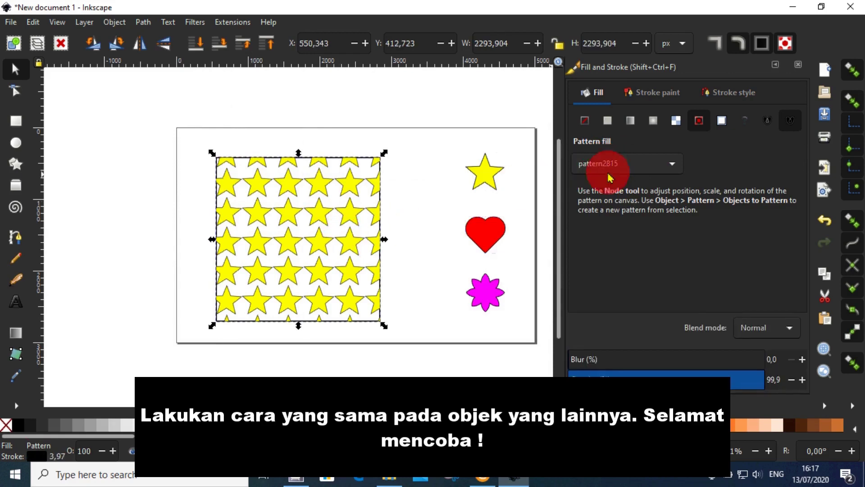
{"action": "left_click", "coordinate": [666, 166]}
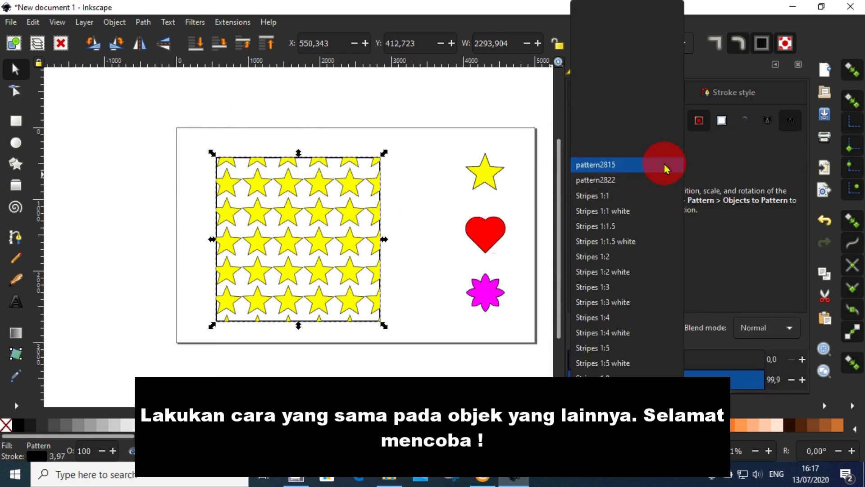
{"action": "left_click", "coordinate": [617, 181]}
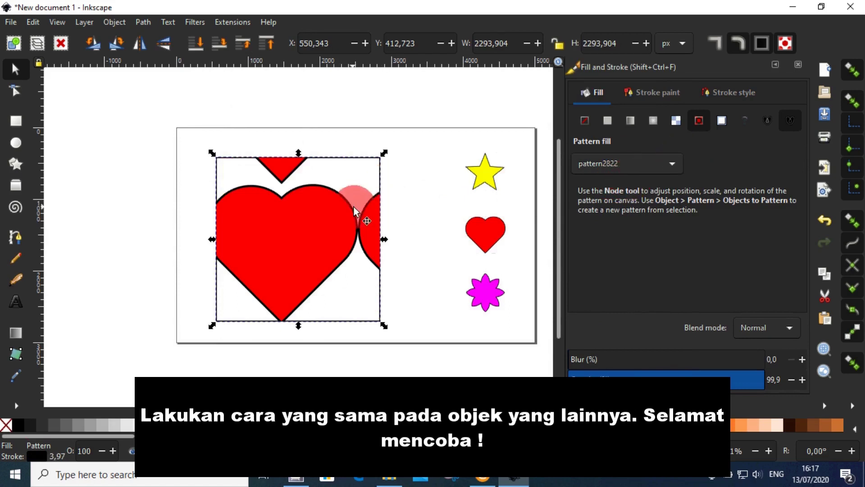
With the Node tool, move the heart pattern's origin to just below the square.
{"action": "scroll", "coordinate": [356, 210], "scroll_direction": "down", "scroll_amount": 4}
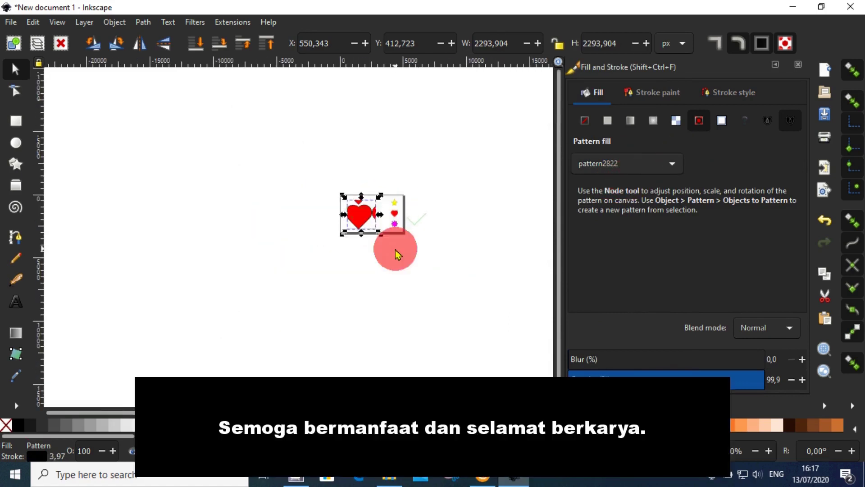
{"action": "left_click", "coordinate": [351, 275]}
{"action": "left_click_drag", "start_coordinate": [379, 277], "coordinate": [277, 293]}
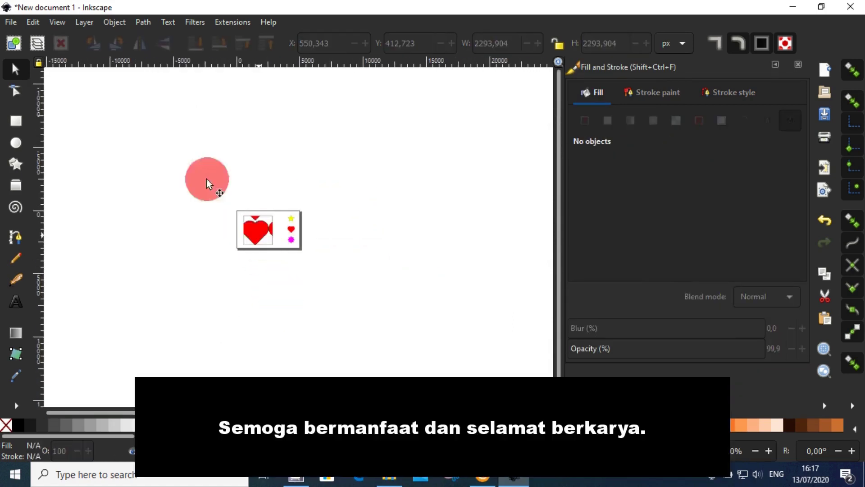
{"action": "left_click", "coordinate": [15, 90]}
{"action": "left_click", "coordinate": [231, 217]}
{"action": "left_click_drag", "start_coordinate": [431, 271], "coordinate": [270, 256]}
{"action": "scroll", "coordinate": [268, 252], "scroll_direction": "up", "scroll_amount": 4}
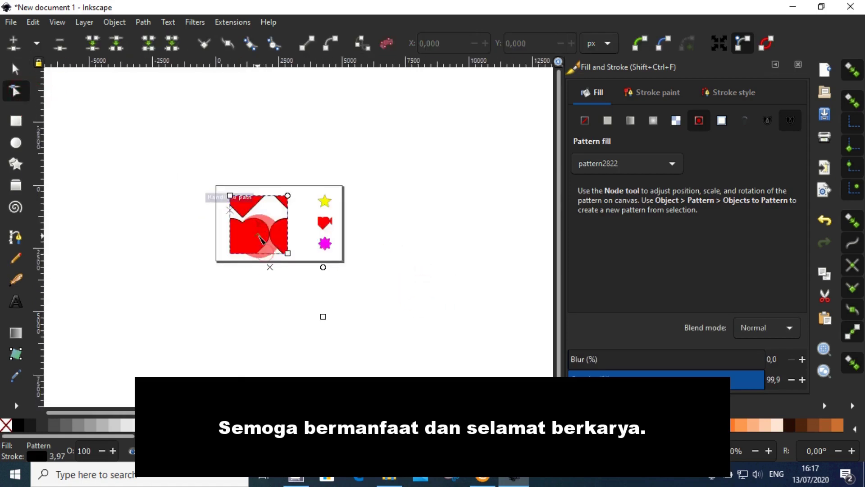
Scale the heart pattern down so that about six small hearts fit across the square.
{"action": "left_click_drag", "start_coordinate": [381, 390], "coordinate": [355, 363]}
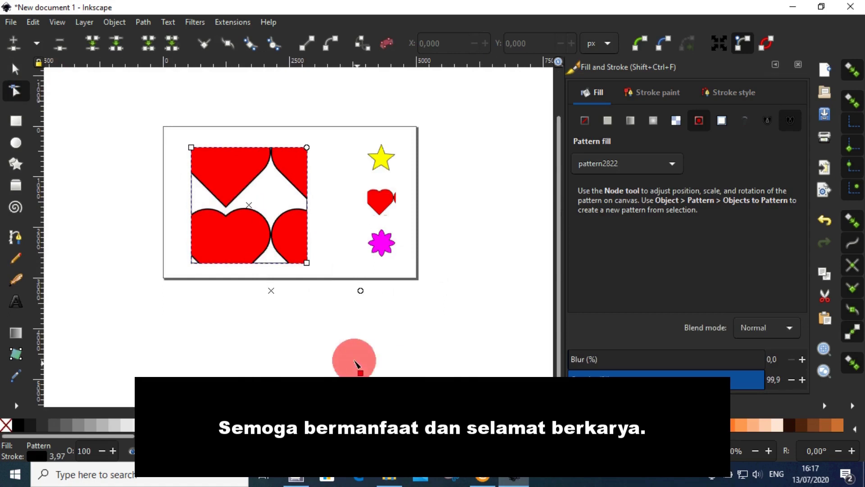
{"action": "left_click_drag", "start_coordinate": [317, 323], "coordinate": [261, 254]}
{"action": "scroll", "coordinate": [262, 195], "scroll_direction": "up", "scroll_amount": 1}
{"action": "scroll", "coordinate": [269, 218], "scroll_direction": "up", "scroll_amount": 1}
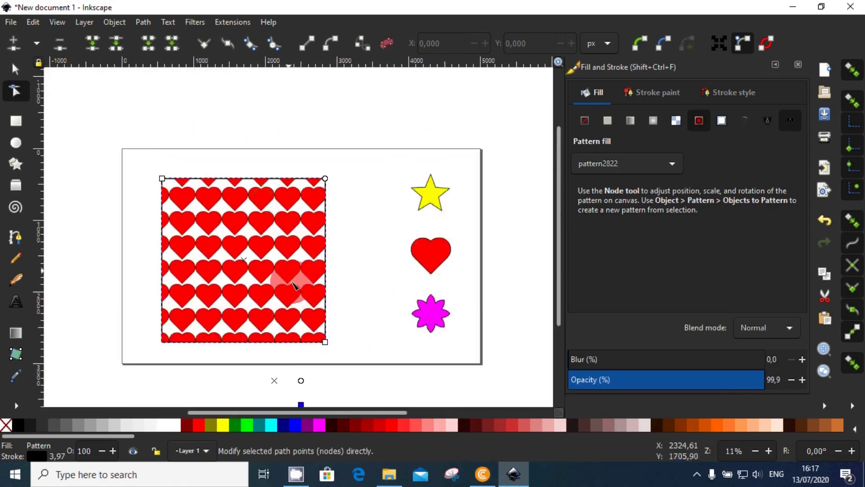
Try rotating the heart pattern inside the square around its origin.
{"action": "scroll", "coordinate": [295, 272], "scroll_direction": "down", "scroll_amount": 1}
{"action": "left_click_drag", "start_coordinate": [304, 334], "coordinate": [333, 312]}
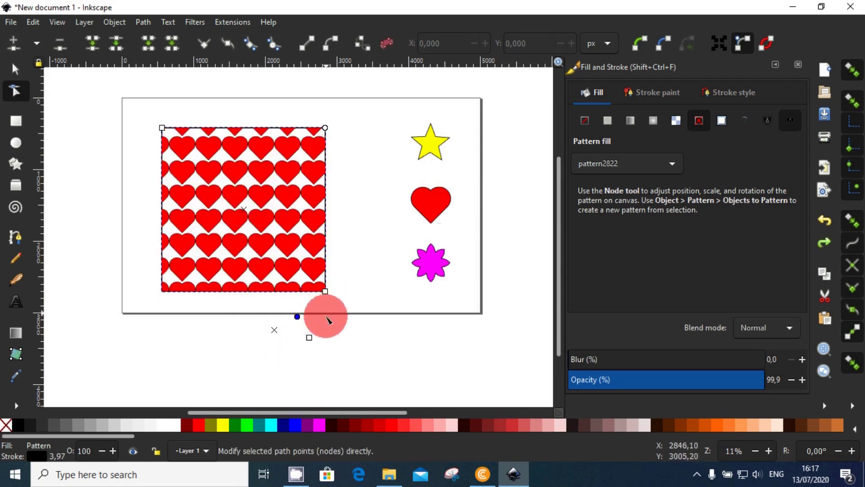
{"action": "left_click", "coordinate": [483, 332]}
Convert the magenta flower into a pattern.
{"action": "left_click", "coordinate": [439, 264]}
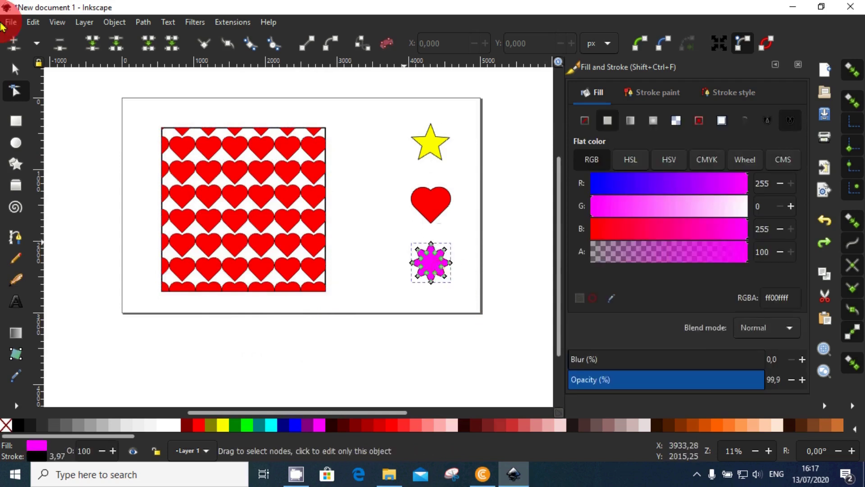
{"action": "left_click", "coordinate": [16, 67]}
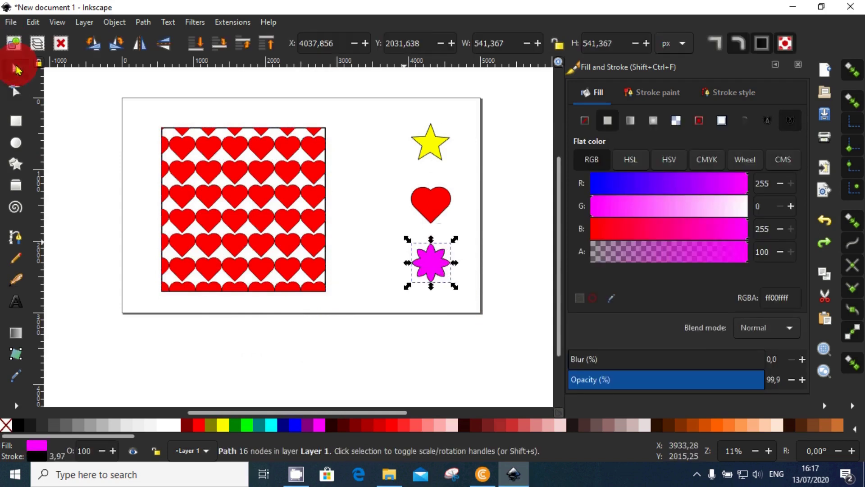
{"action": "left_click", "coordinate": [114, 22]}
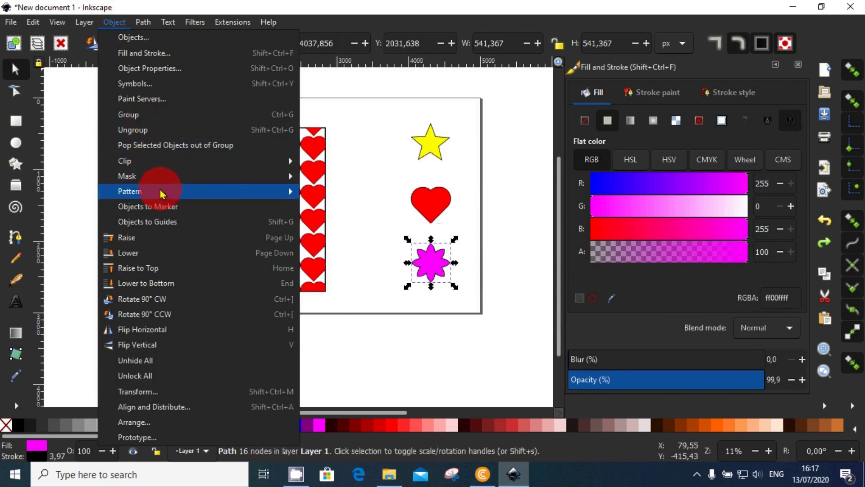
{"action": "mouse_move", "coordinate": [170, 193]}
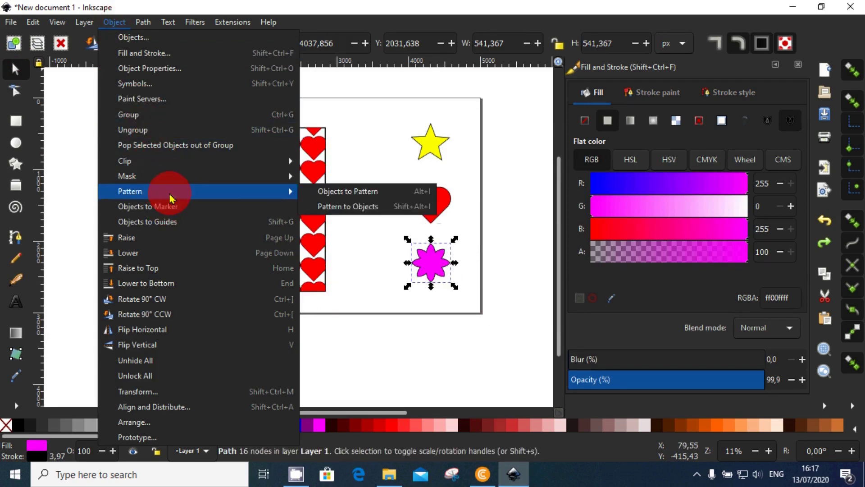
{"action": "left_click", "coordinate": [318, 196]}
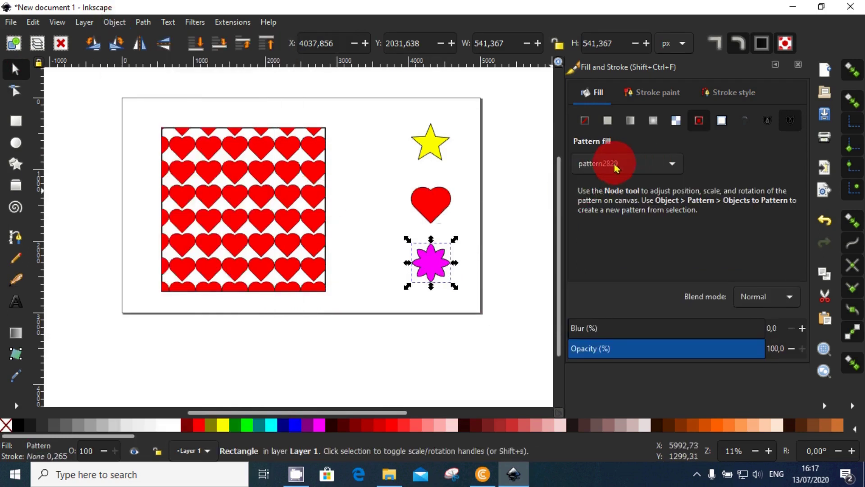
Change the square's pattern fill to the flower pattern, pattern2829.
{"action": "left_click", "coordinate": [317, 199]}
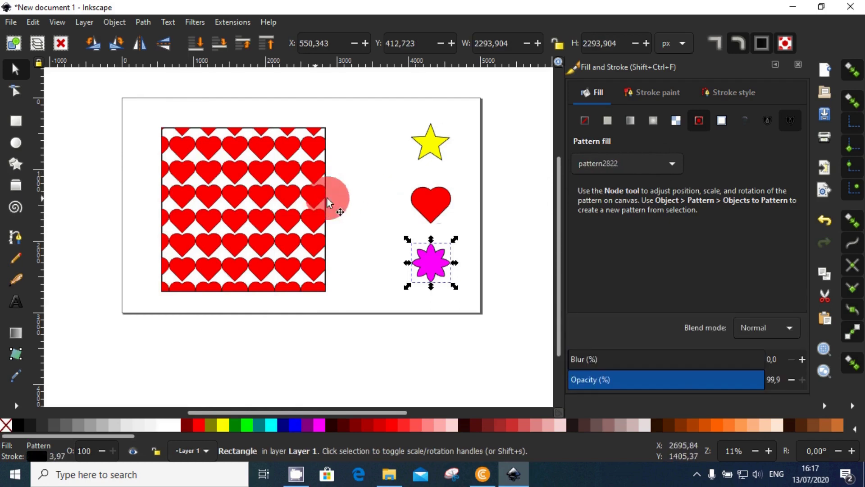
{"action": "left_click", "coordinate": [671, 165]}
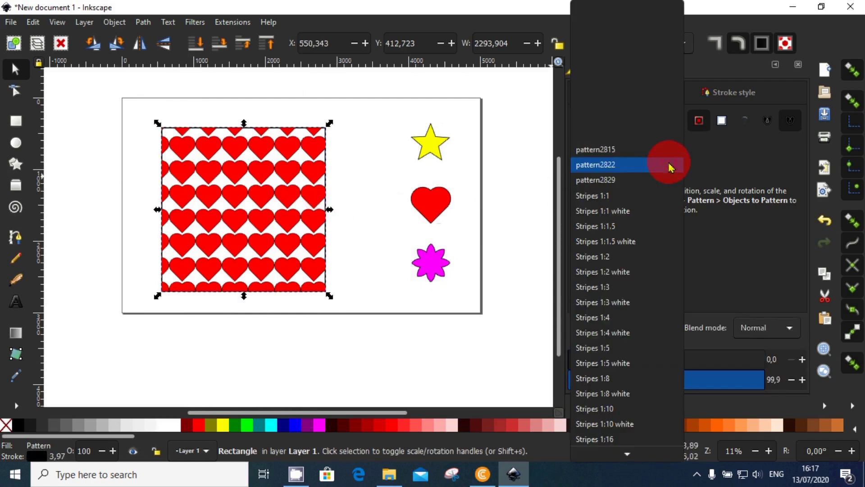
{"action": "left_click", "coordinate": [654, 180]}
With the Node tool, move the flower pattern's origin from far outside the page to just below the square.
{"action": "scroll", "coordinate": [289, 222], "scroll_direction": "down", "scroll_amount": 4}
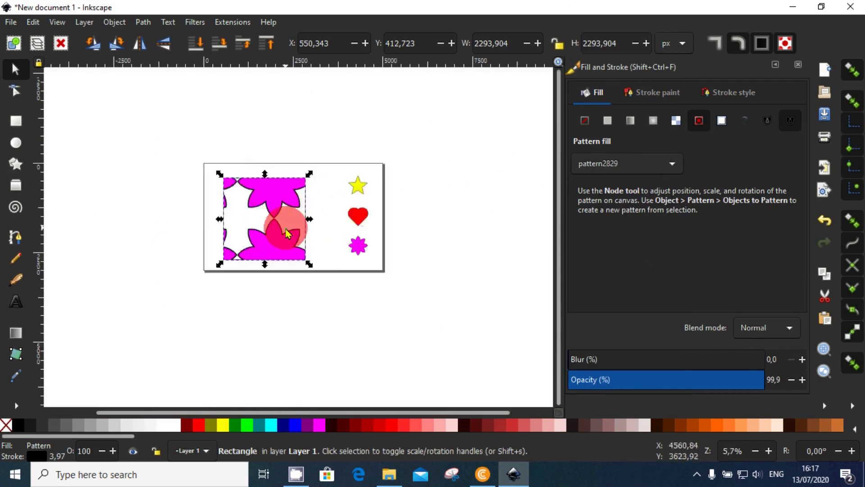
{"action": "scroll", "coordinate": [380, 259], "scroll_direction": "down", "scroll_amount": 2}
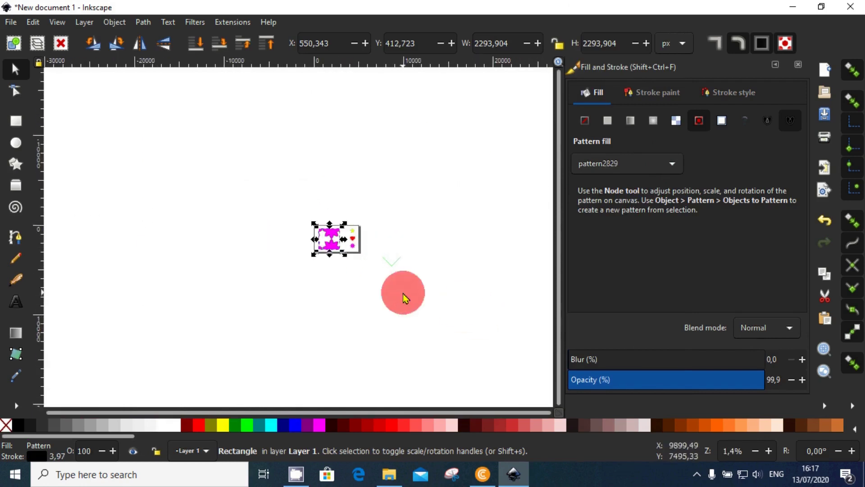
{"action": "left_click", "coordinate": [338, 285]}
{"action": "key", "text": "space"}
{"action": "left_click_drag", "start_coordinate": [338, 284], "coordinate": [295, 291]}
{"action": "key", "text": "space"}
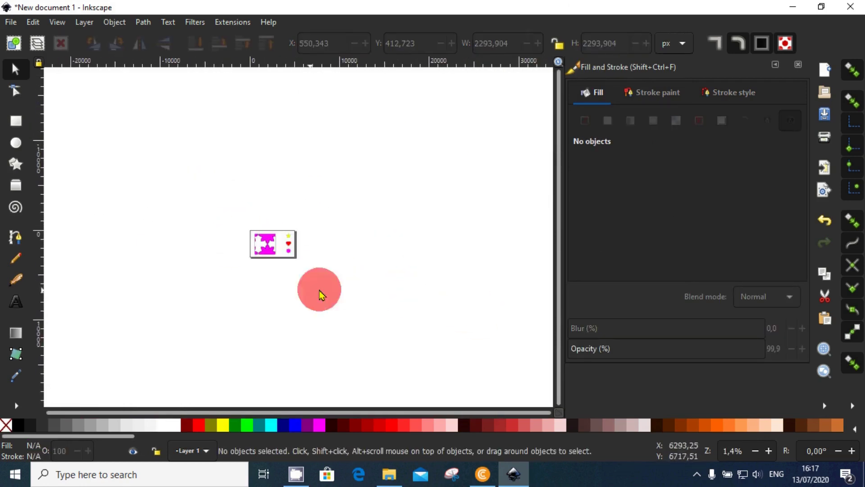
{"action": "left_click", "coordinate": [15, 90]}
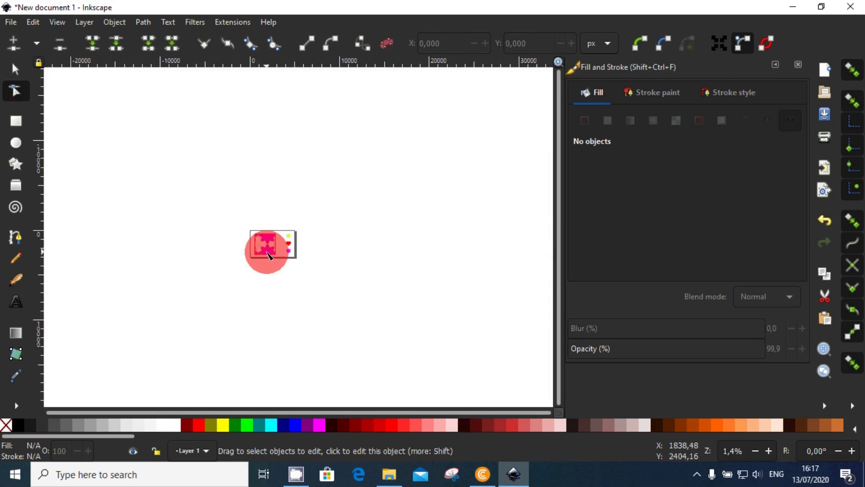
{"action": "left_click", "coordinate": [268, 255]}
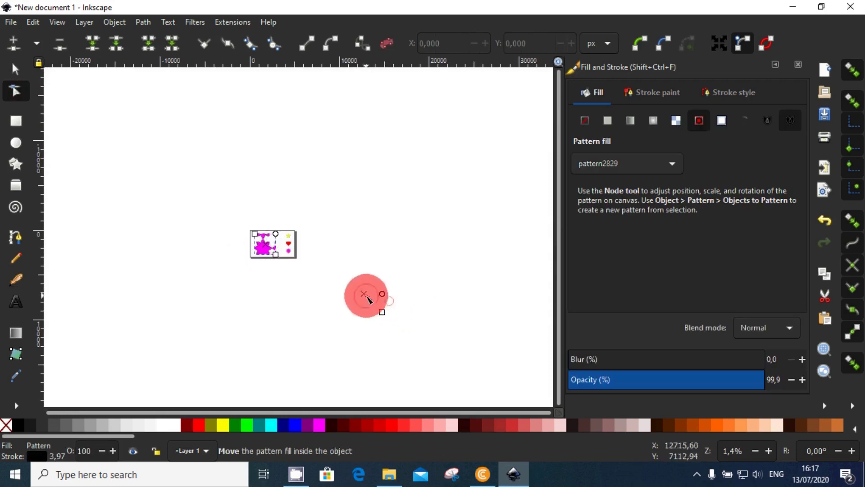
{"action": "left_click_drag", "start_coordinate": [367, 299], "coordinate": [266, 278]}
{"action": "scroll", "coordinate": [271, 263], "scroll_direction": "up", "scroll_amount": 5}
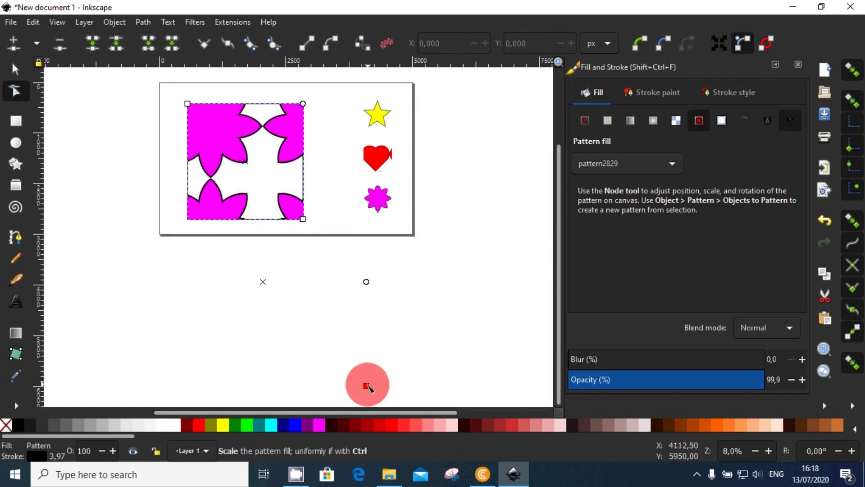
Scale the flower pattern down so that about eight small flowers fit across the square.
{"action": "left_click_drag", "start_coordinate": [297, 302], "coordinate": [284, 286]}
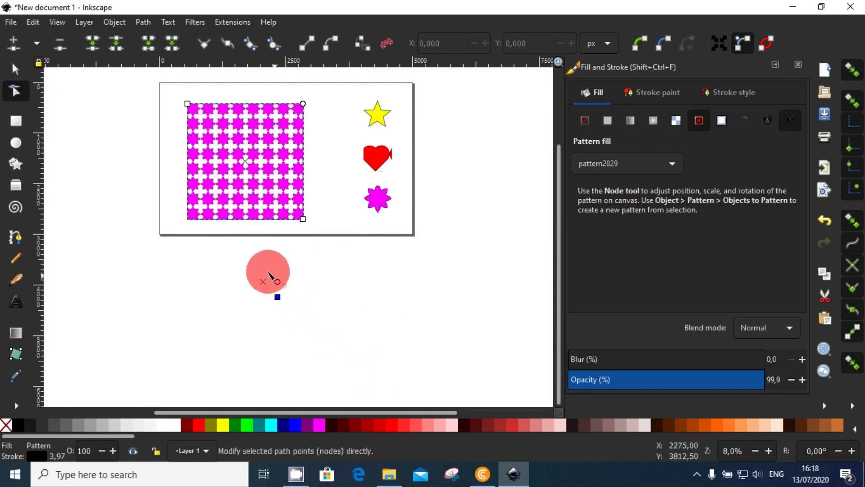
{"action": "key", "text": "space"}
{"action": "left_click_drag", "start_coordinate": [243, 244], "coordinate": [294, 269]}
{"action": "scroll", "coordinate": [315, 258], "scroll_direction": "up", "scroll_amount": 1}
{"action": "scroll", "coordinate": [315, 270], "scroll_direction": "up", "scroll_amount": 1}
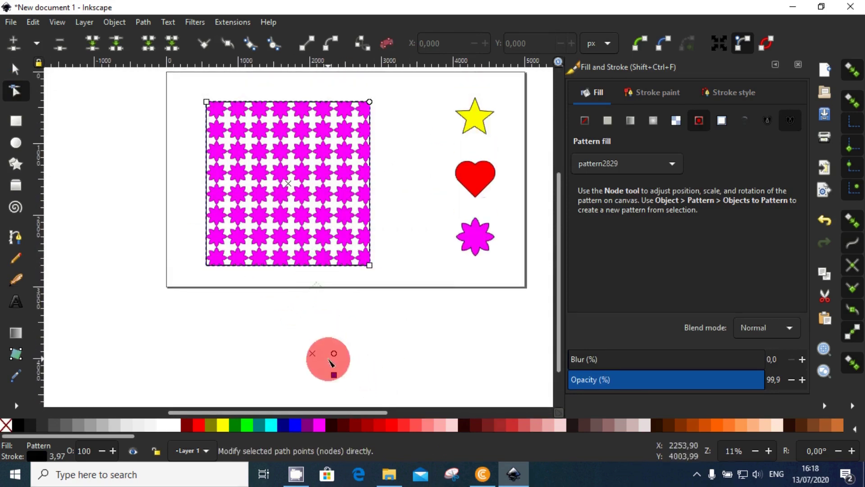
Move the flower pattern's origin closer to the square and rotate the pattern so its rows slant upward to the right, then deselect the square.
{"action": "left_click_drag", "start_coordinate": [311, 354], "coordinate": [320, 310]}
{"action": "left_click_drag", "start_coordinate": [342, 310], "coordinate": [334, 330]}
{"action": "scroll", "coordinate": [326, 238], "scroll_direction": "up", "scroll_amount": 1}
{"action": "scroll", "coordinate": [326, 239], "scroll_direction": "down", "scroll_amount": 1}
{"action": "left_click", "coordinate": [531, 209]}
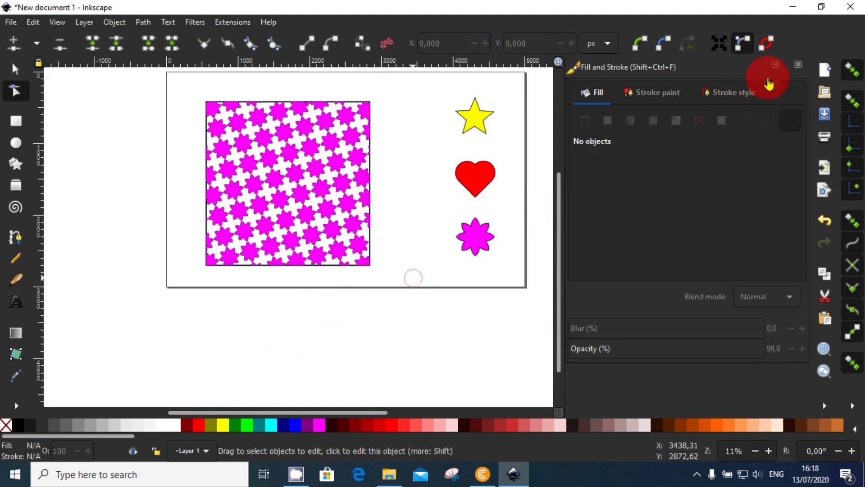
Collapse the Fill and Stroke dialog, center the finished artwork in view and switch to the Selector tool.
{"action": "left_click", "coordinate": [775, 65]}
{"action": "scroll", "coordinate": [439, 137], "scroll_direction": "up", "scroll_amount": 1}
{"action": "left_click_drag", "start_coordinate": [339, 224], "coordinate": [463, 260]}
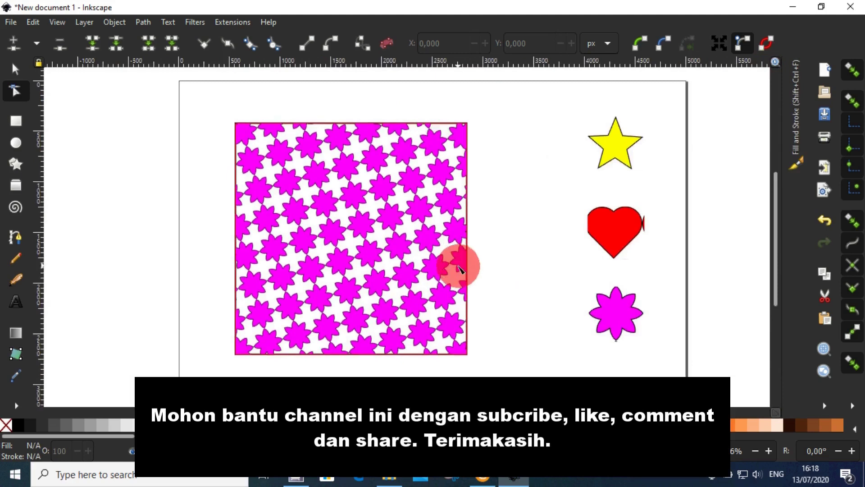
{"action": "scroll", "coordinate": [447, 255], "scroll_direction": "down", "scroll_amount": 1}
{"action": "left_click_drag", "start_coordinate": [558, 309], "coordinate": [535, 294]}
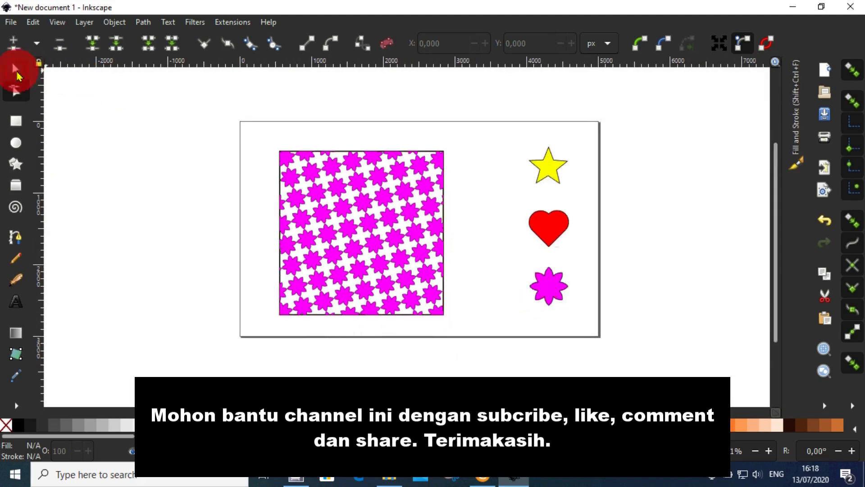
{"action": "left_click", "coordinate": [14, 70]}
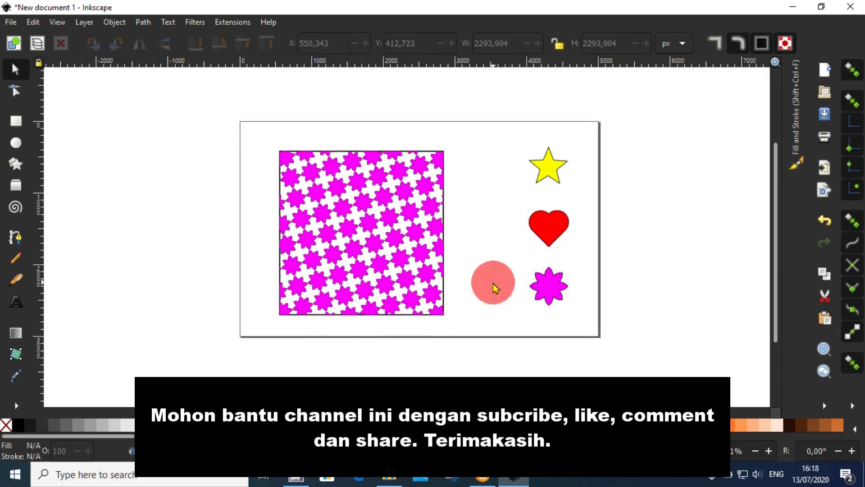